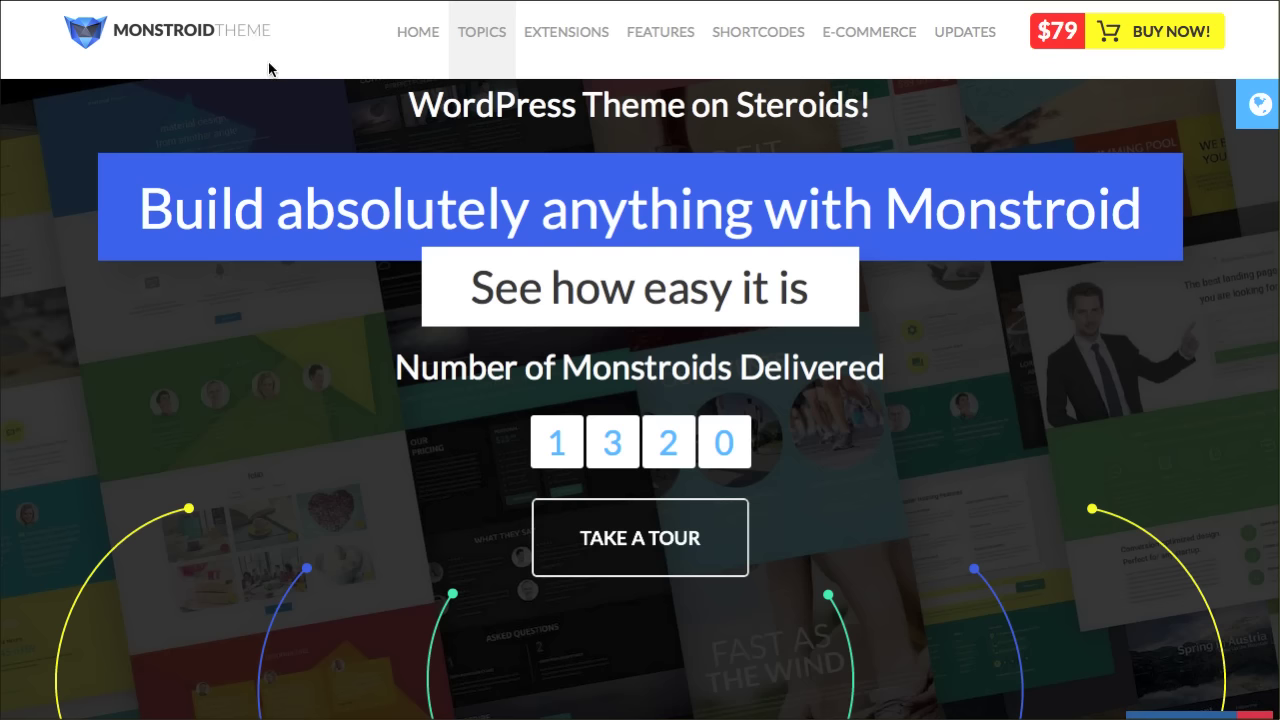
Review the Monstroid theme's sales page, covering its features, topic-specific themes, MotoPress Editor, layout options and pricing.
scroll(352, 184, down, 4)
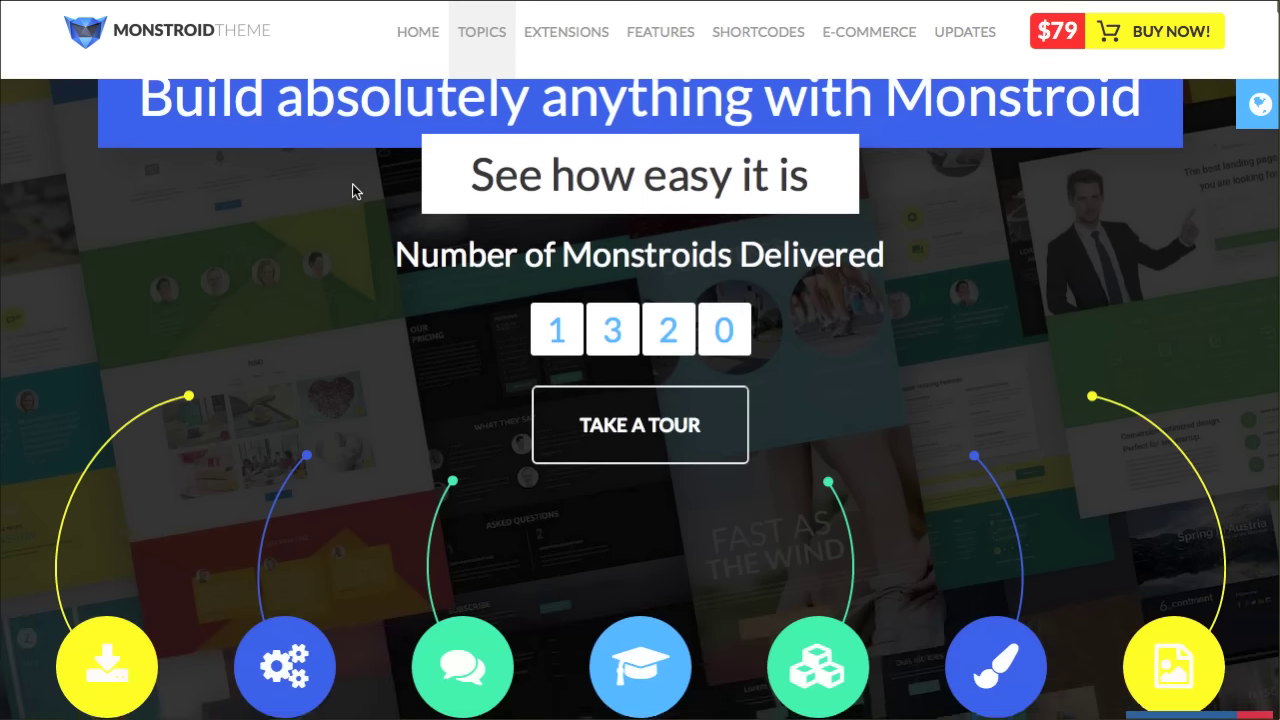
scroll(352, 184, down, 5)
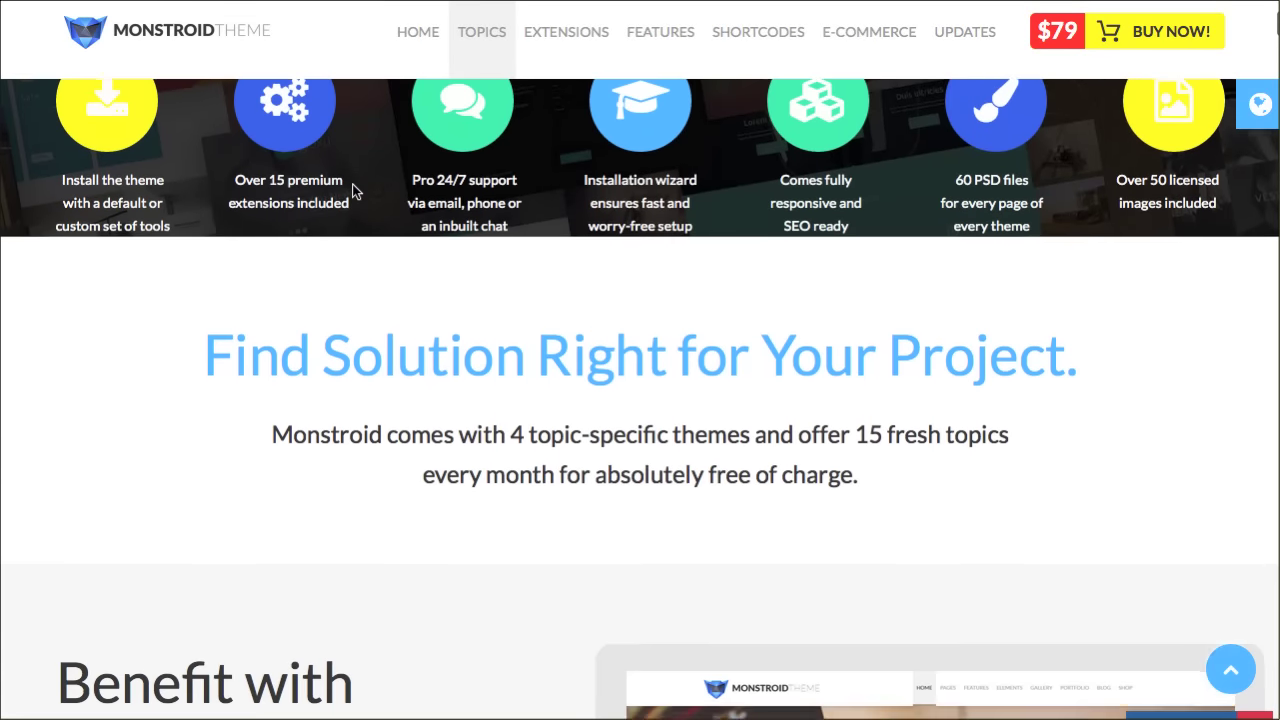
scroll(352, 188, down, 4)
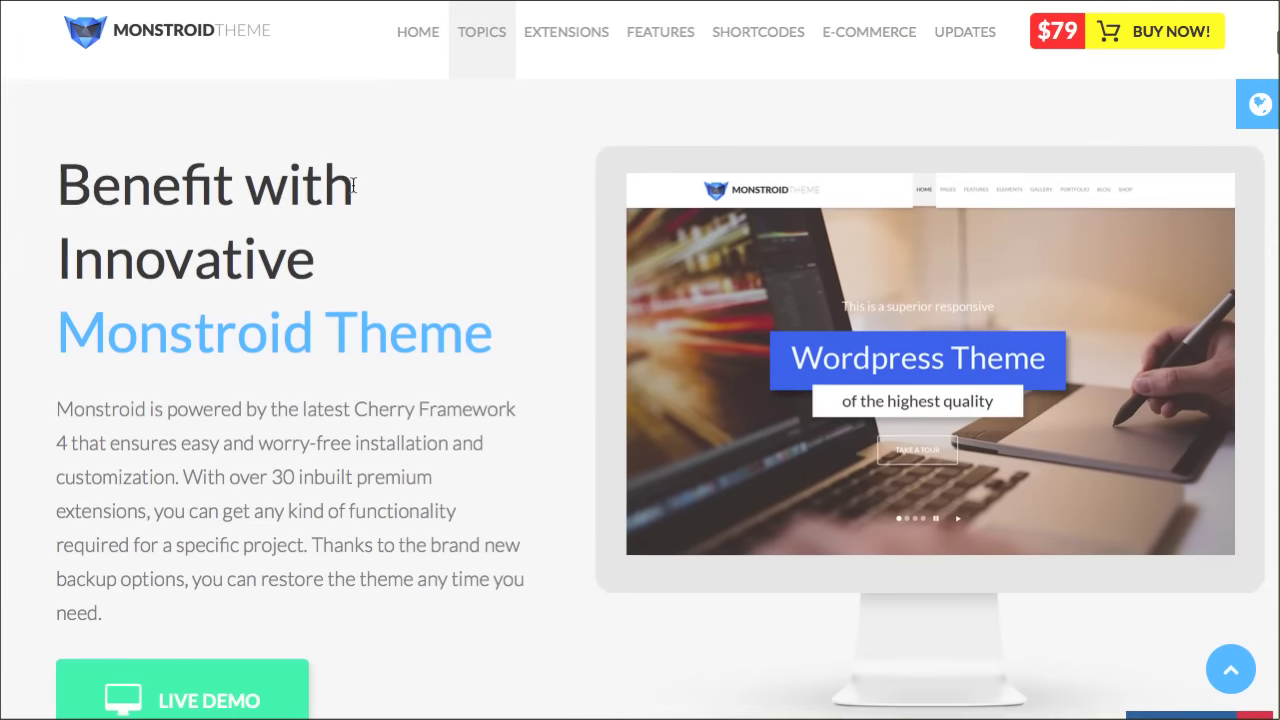
scroll(352, 184, up, 1)
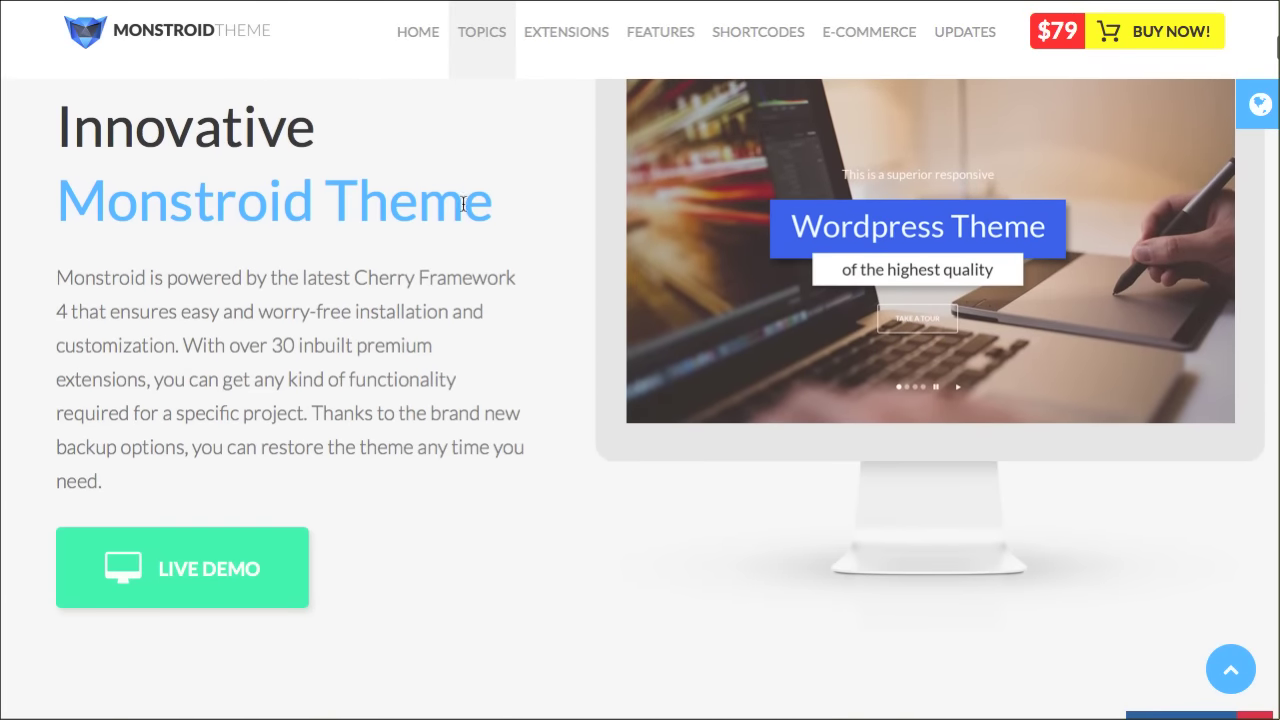
scroll(463, 200, down, 2)
scroll(462, 200, up, 2)
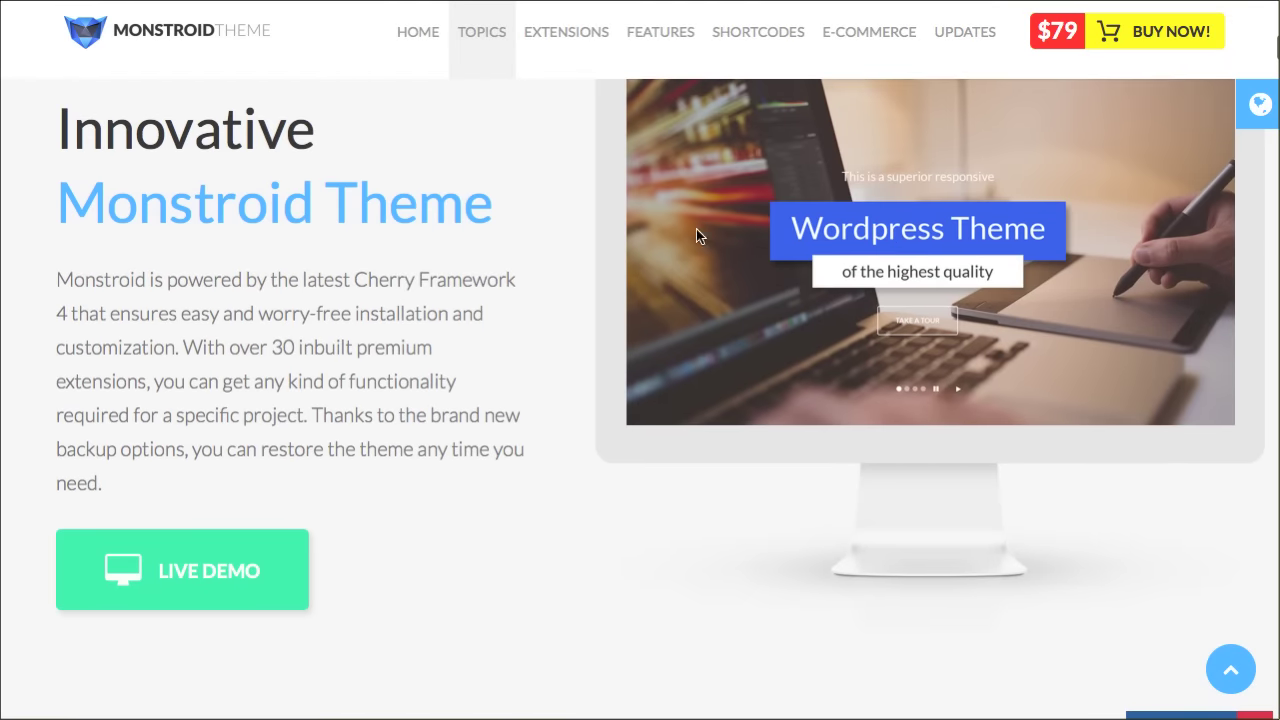
scroll(517, 218, down, 5)
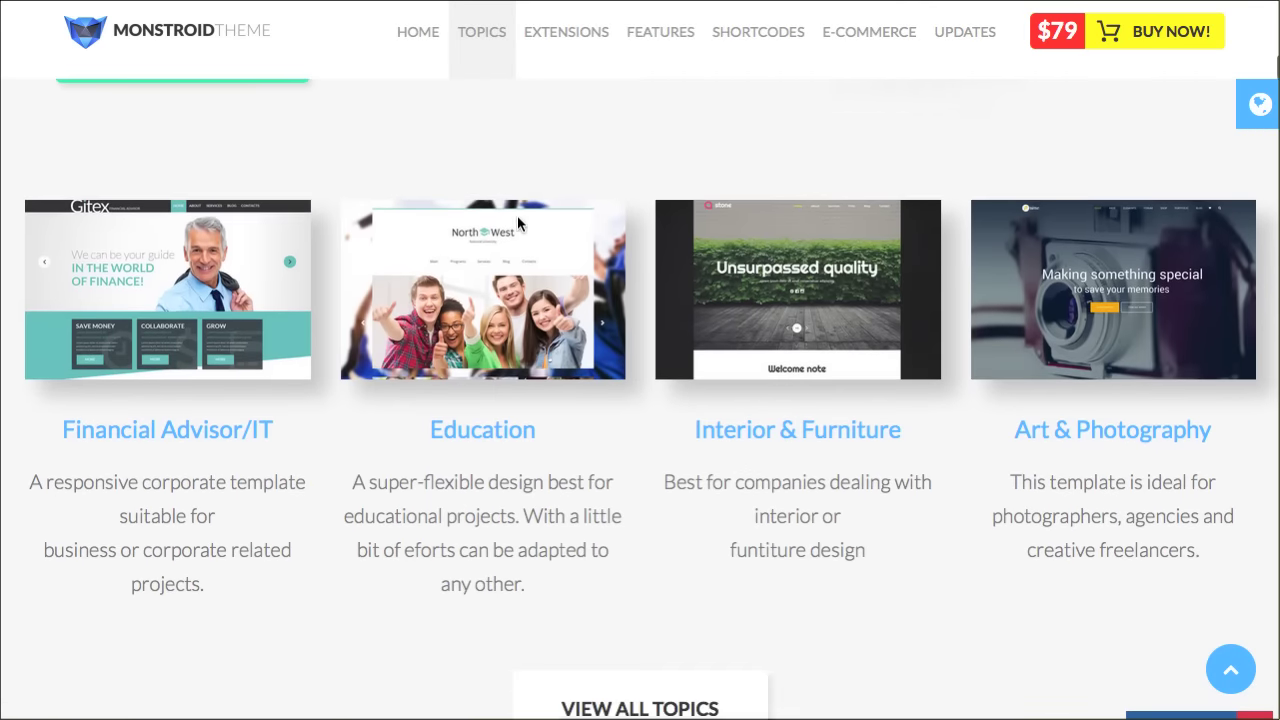
scroll(517, 215, down, 5)
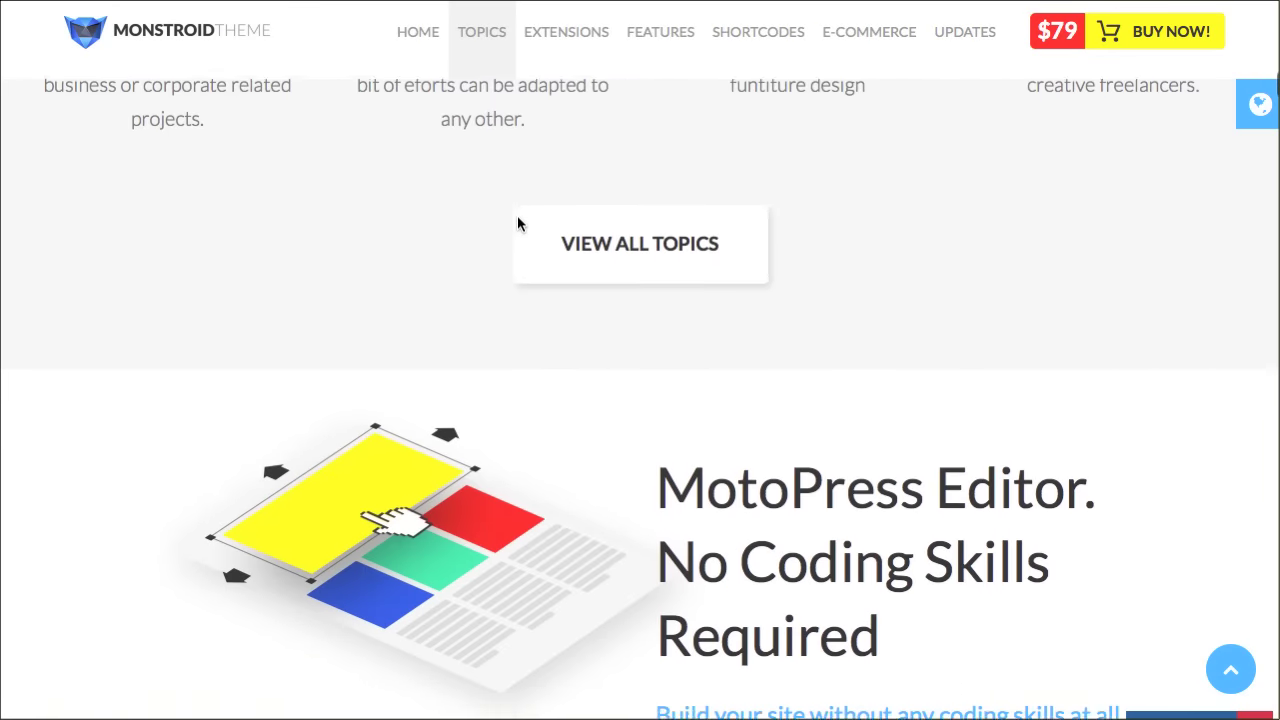
scroll(517, 218, down, 2)
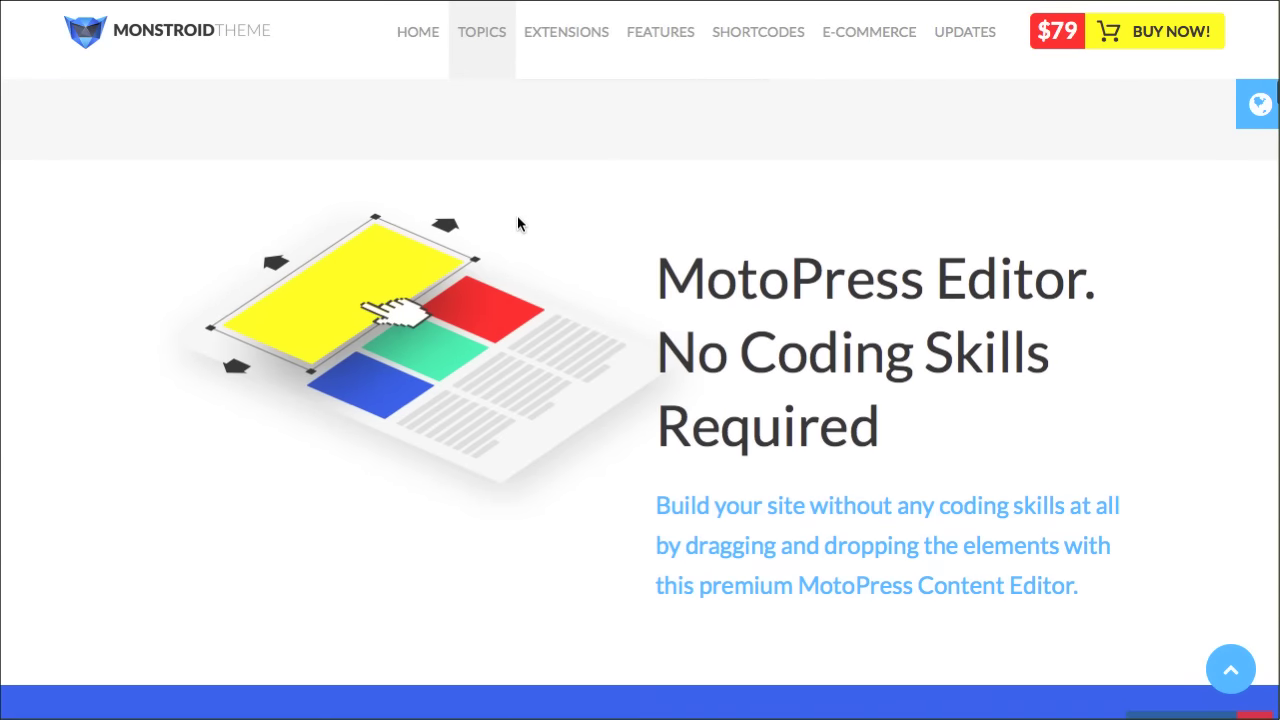
scroll(517, 222, down, 4)
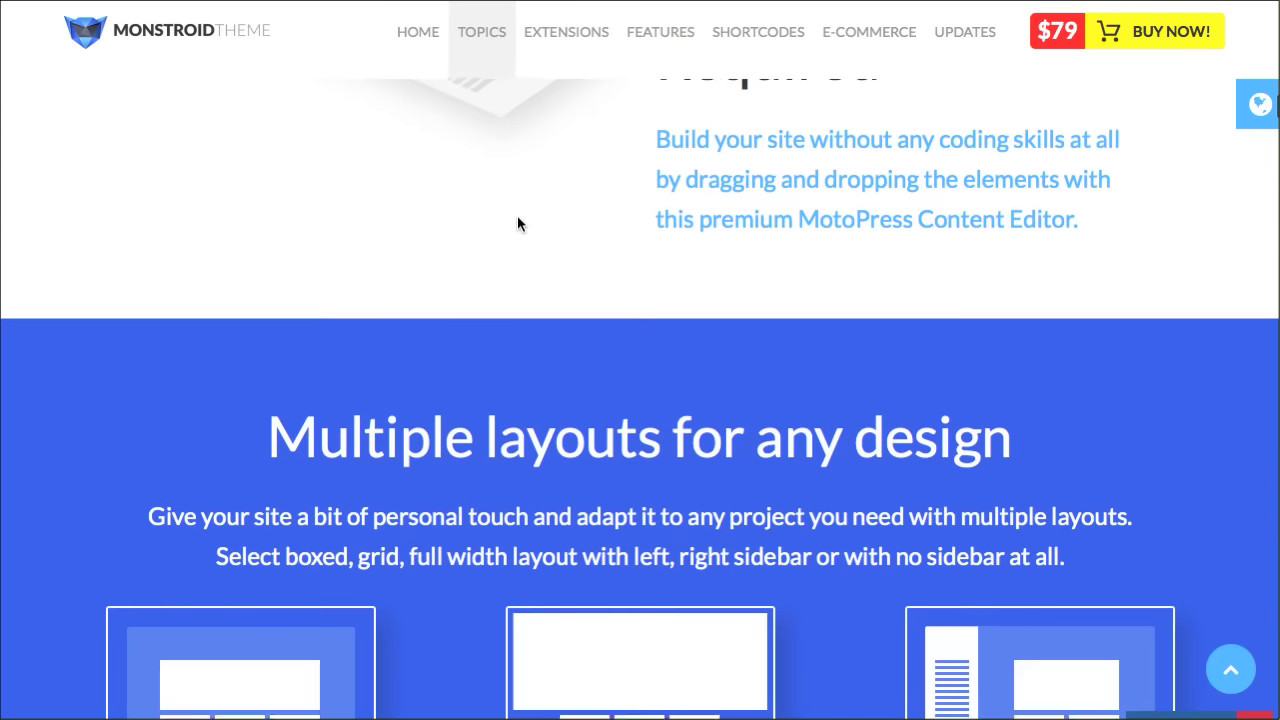
scroll(518, 222, down, 6)
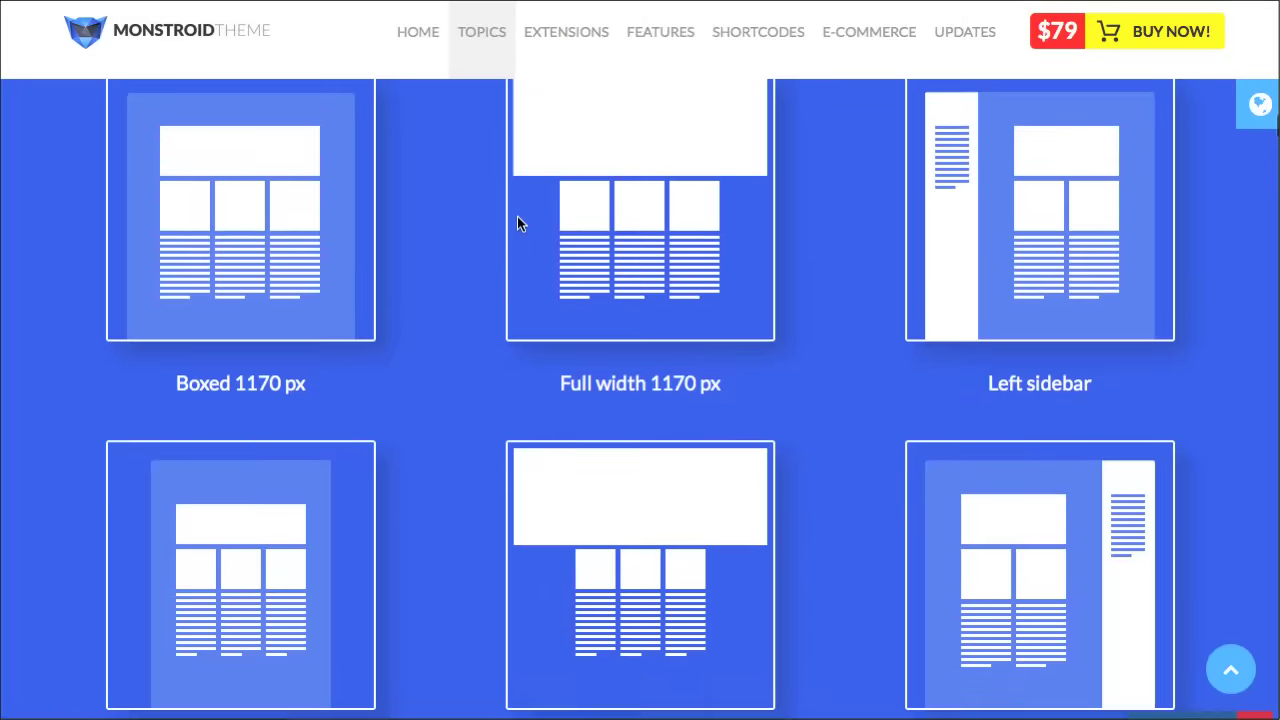
scroll(517, 223, down, 6)
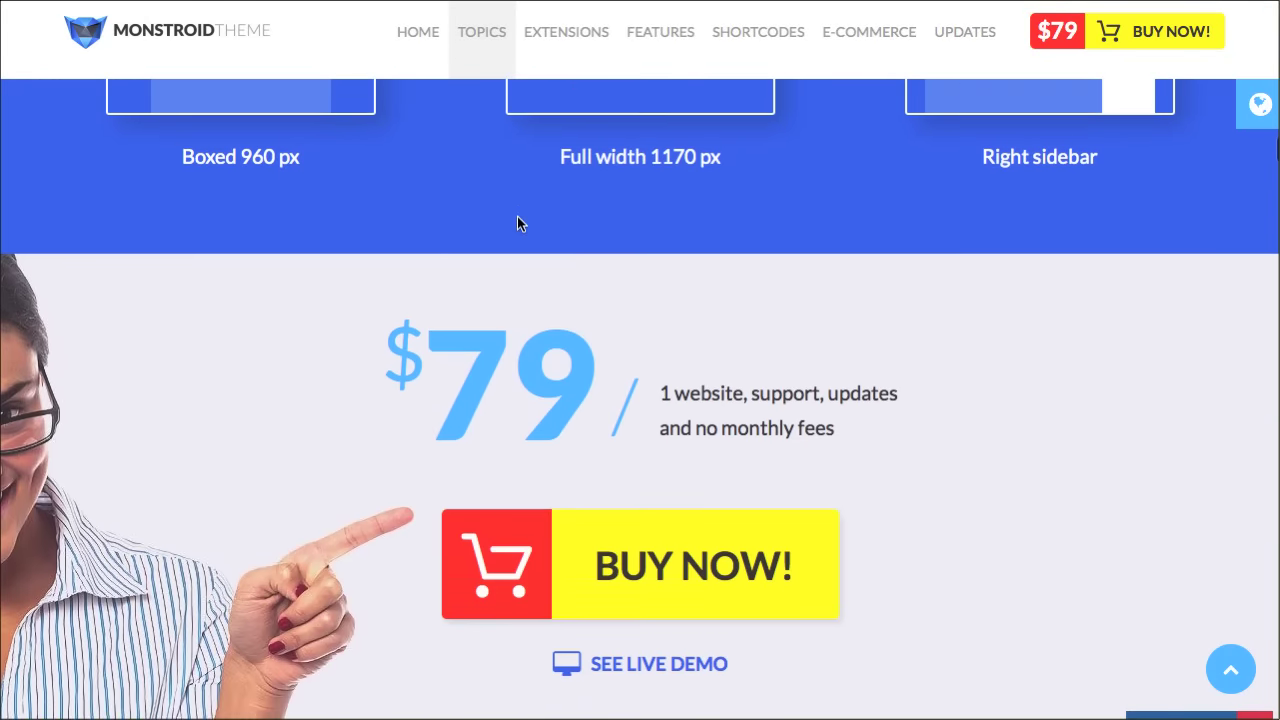
scroll(517, 216, down, 4)
scroll(518, 215, up, 2)
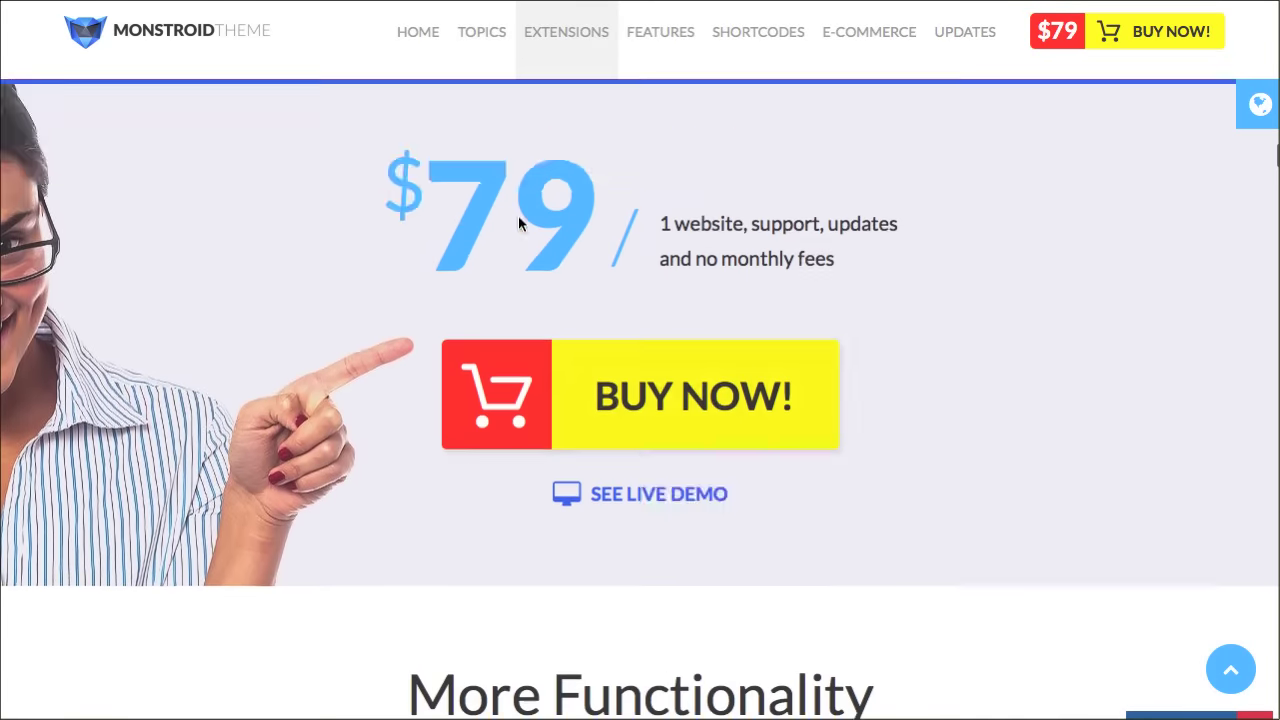
scroll(518, 215, up, 15)
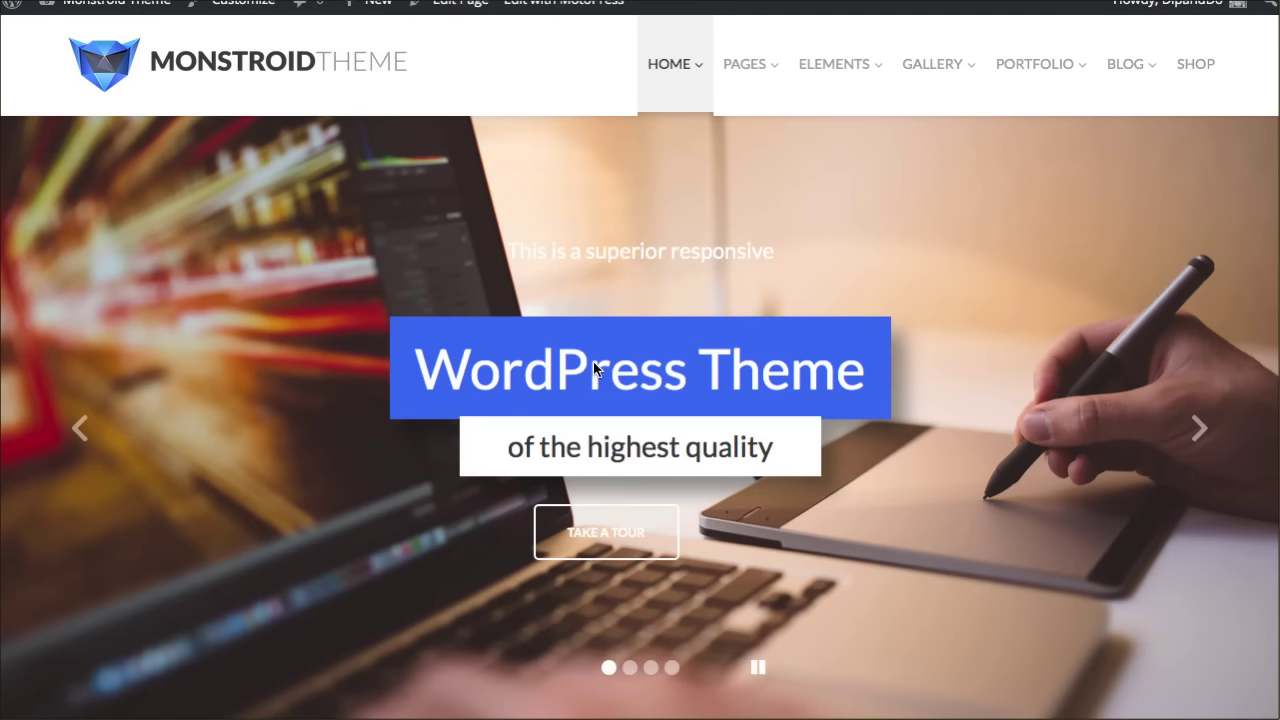
Look through the Monstroid demo homepage, from the slider and About us section to the portfolio, staff and expertise sections.
scroll(1034, 228, down, 10)
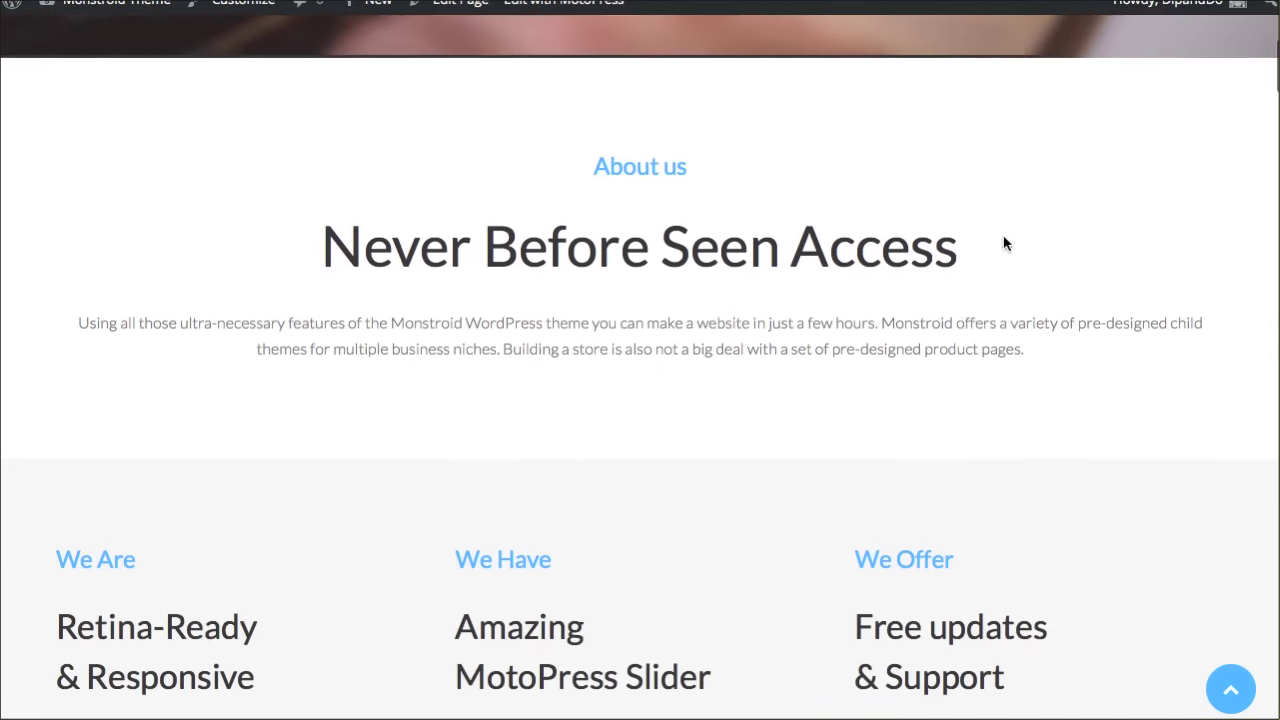
scroll(997, 243, down, 11)
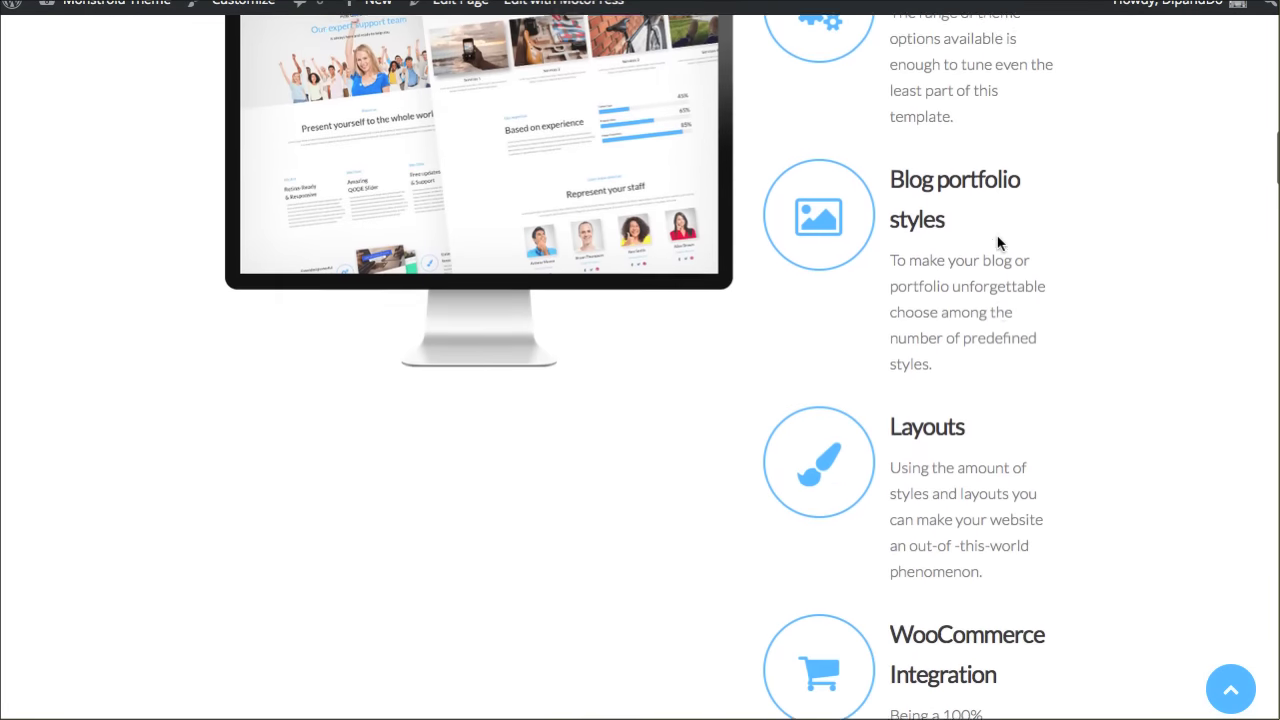
scroll(999, 242, down, 11)
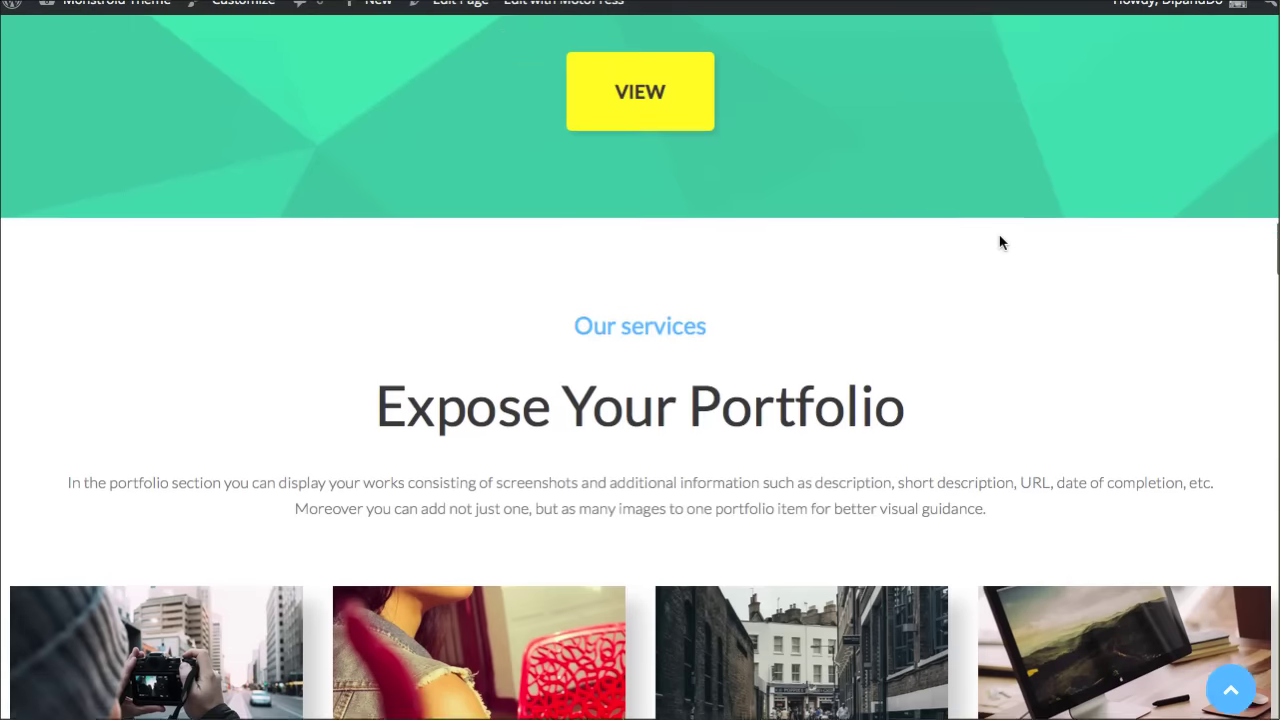
scroll(999, 242, down, 11)
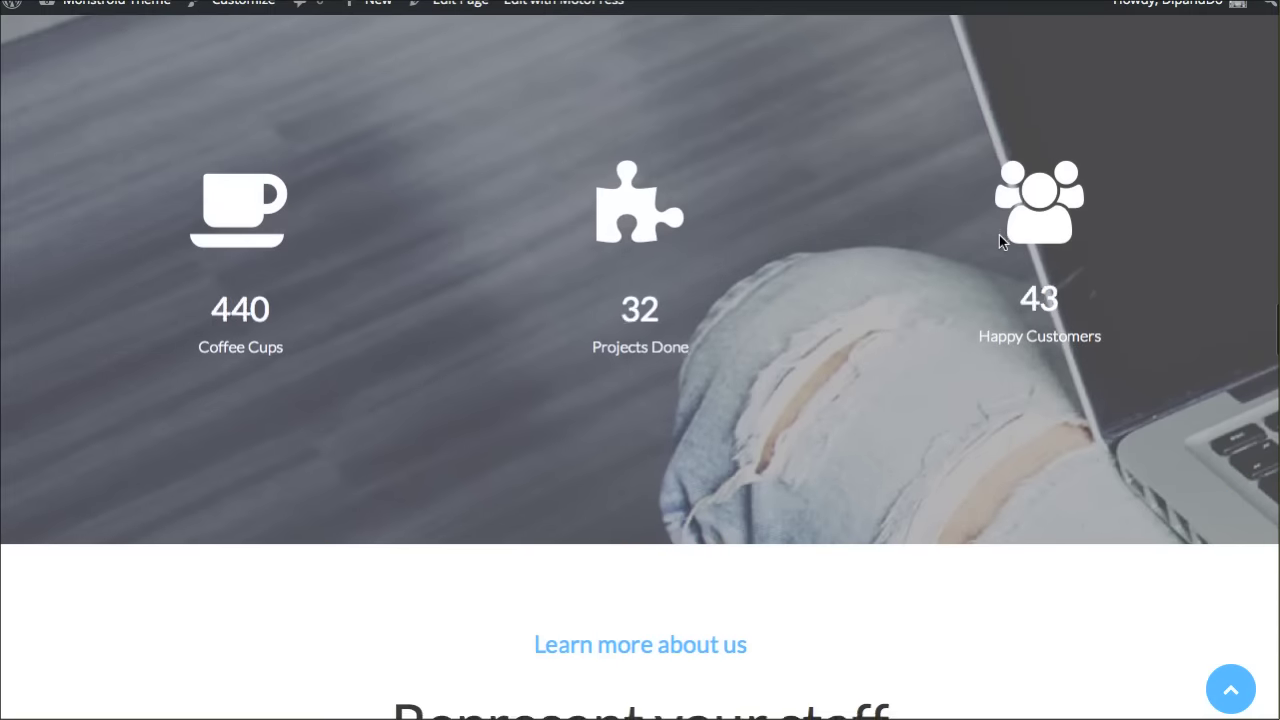
scroll(1000, 242, down, 11)
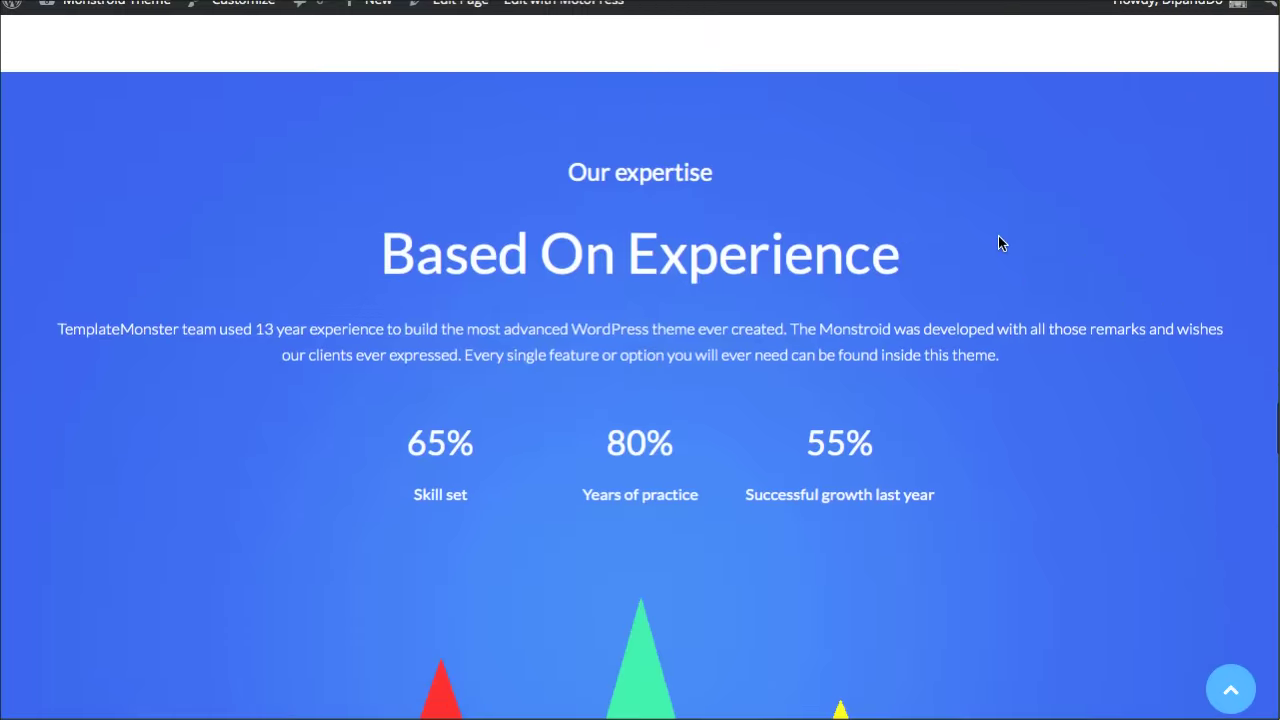
scroll(999, 242, up, 15)
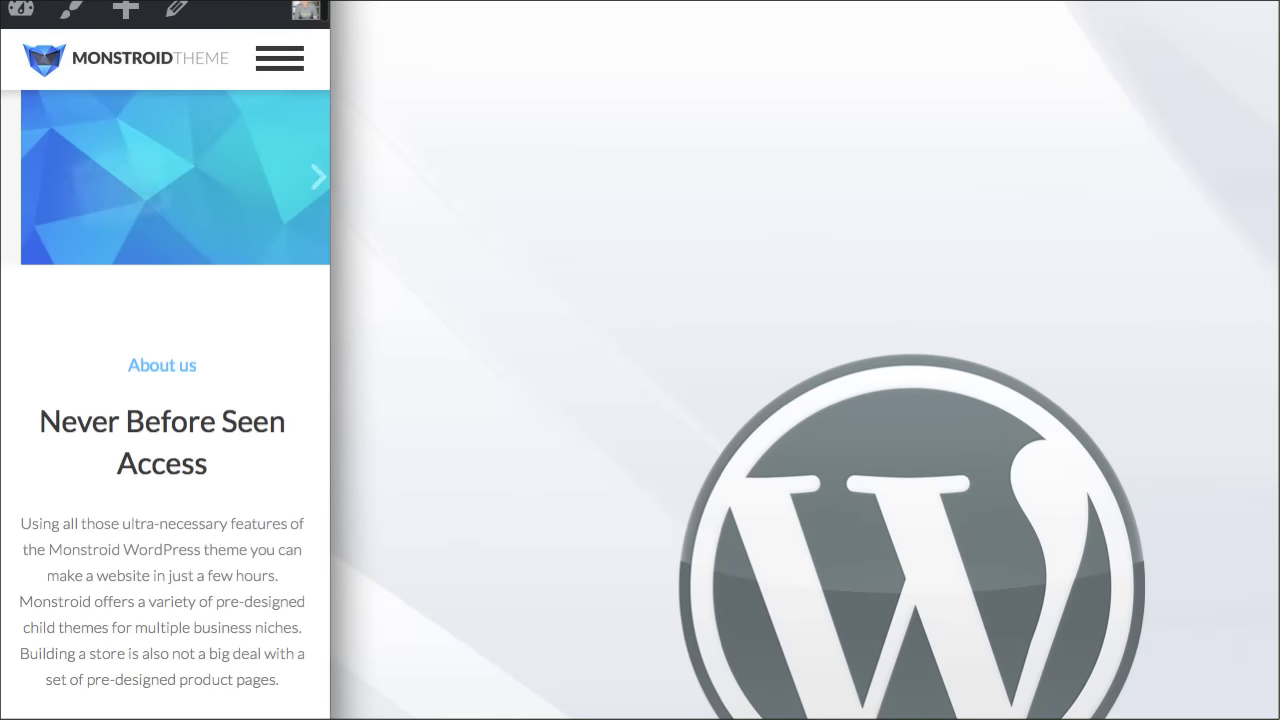
Check how the demo site's mobile navigation menu expands and collapses, and widen the browser window back to full size.
click(504, 72)
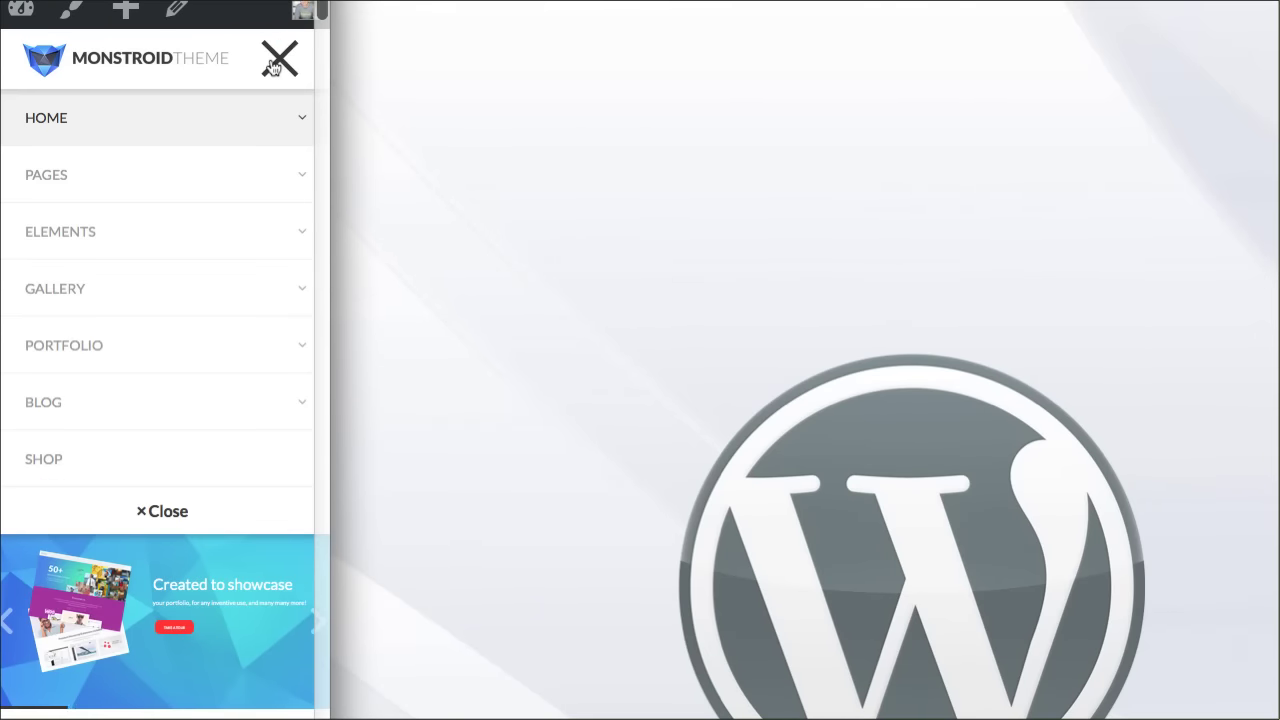
click(275, 66)
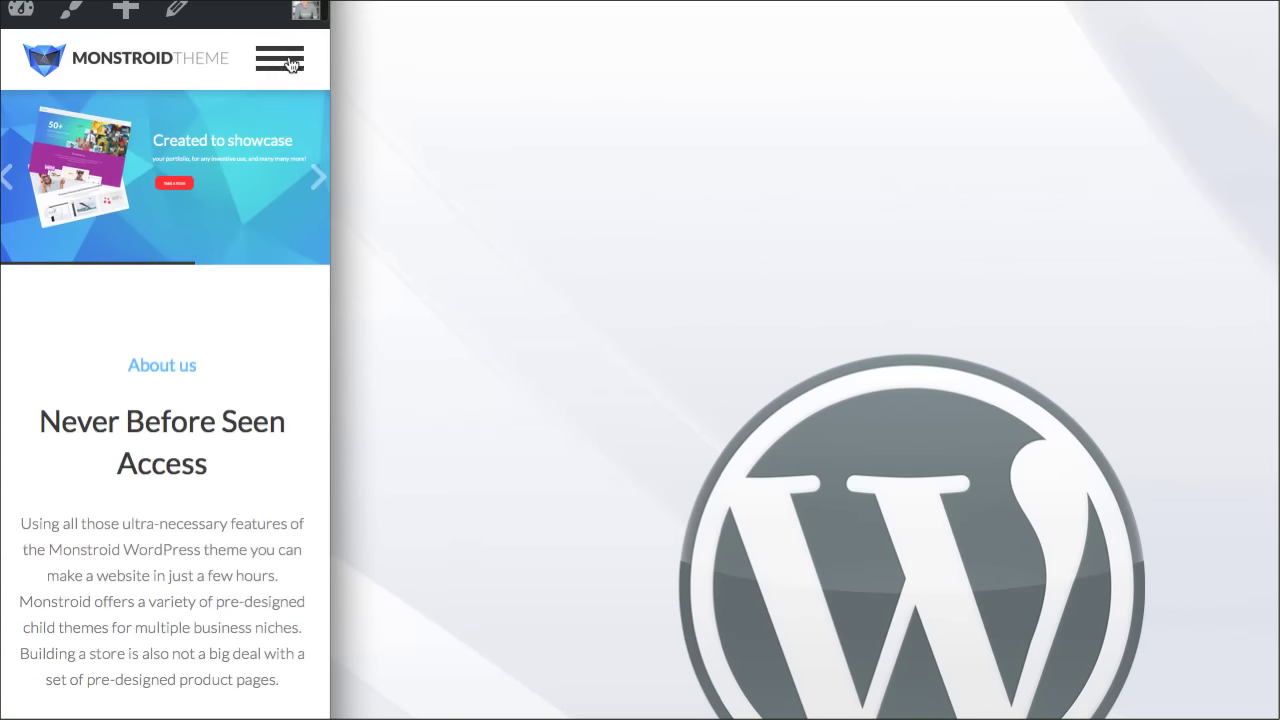
click(289, 63)
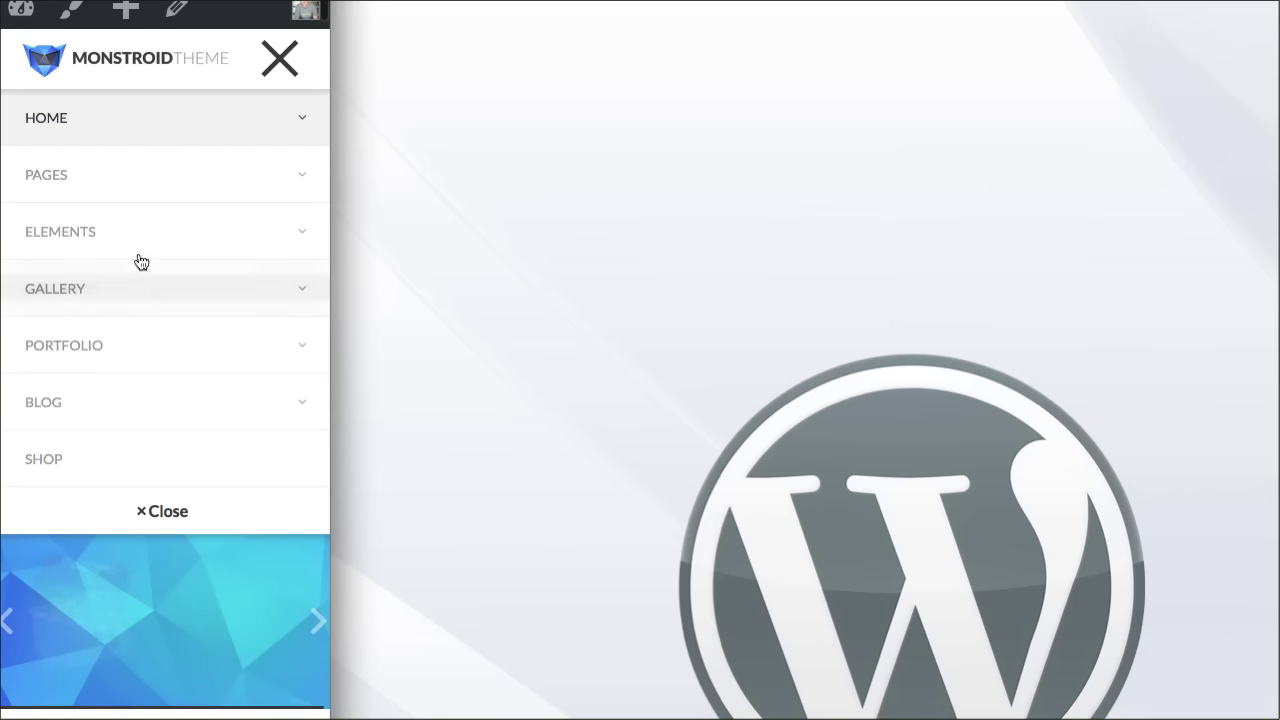
click(272, 66)
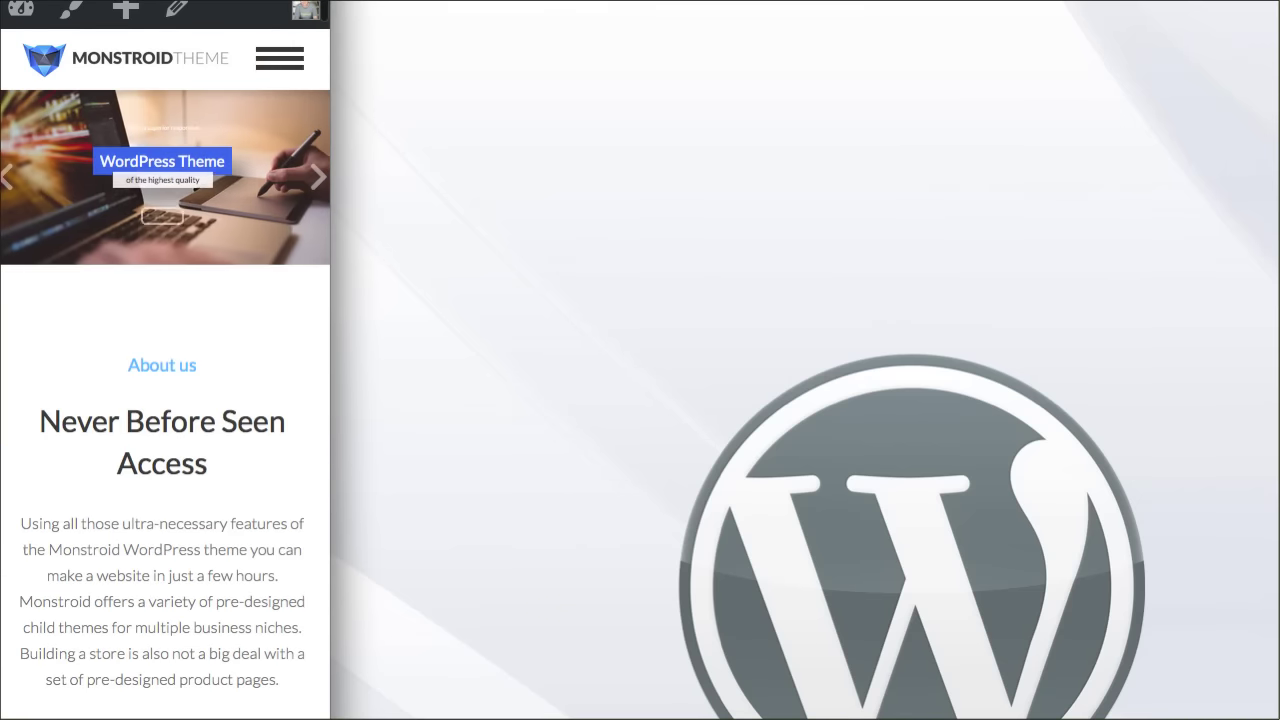
drag(330, 716, 1279, 719)
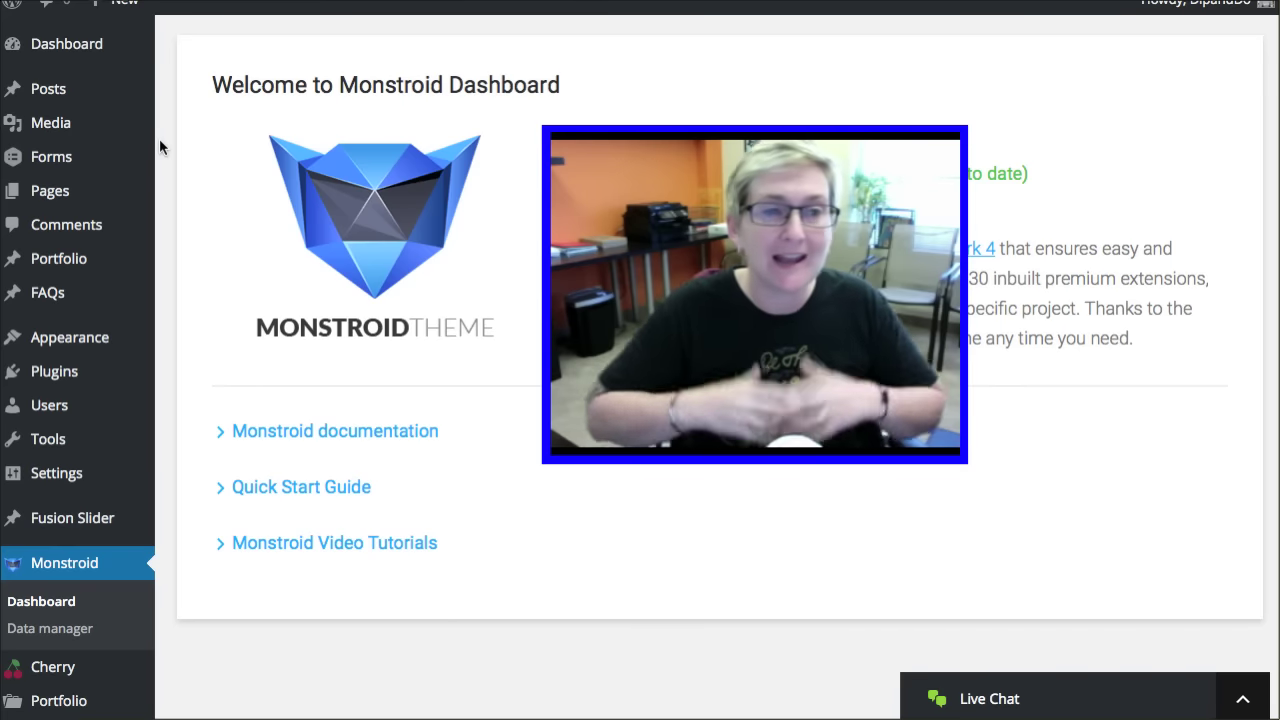
Examine the content and plugin sections the theme adds to the WordPress admin, from Portfolio and Services to WooCommerce and Products.
scroll(165, 140, down, 5)
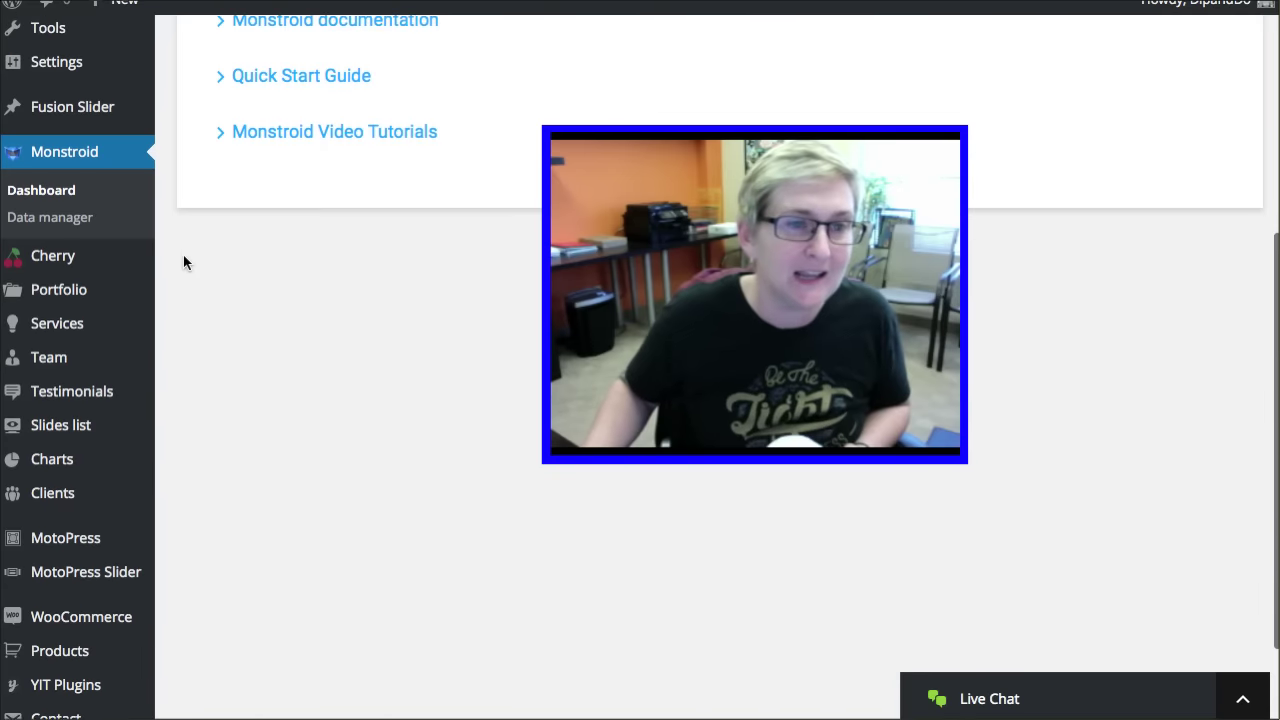
mouse_move(79, 284)
mouse_move(72, 313)
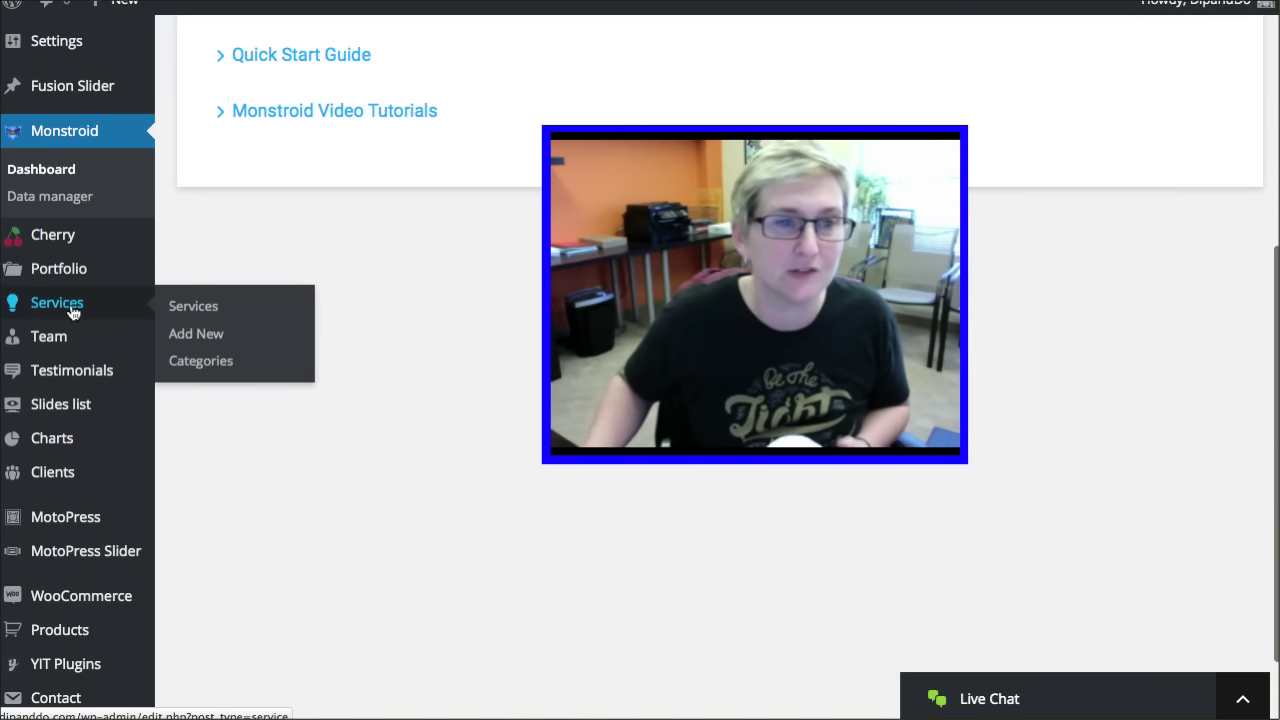
mouse_move(67, 344)
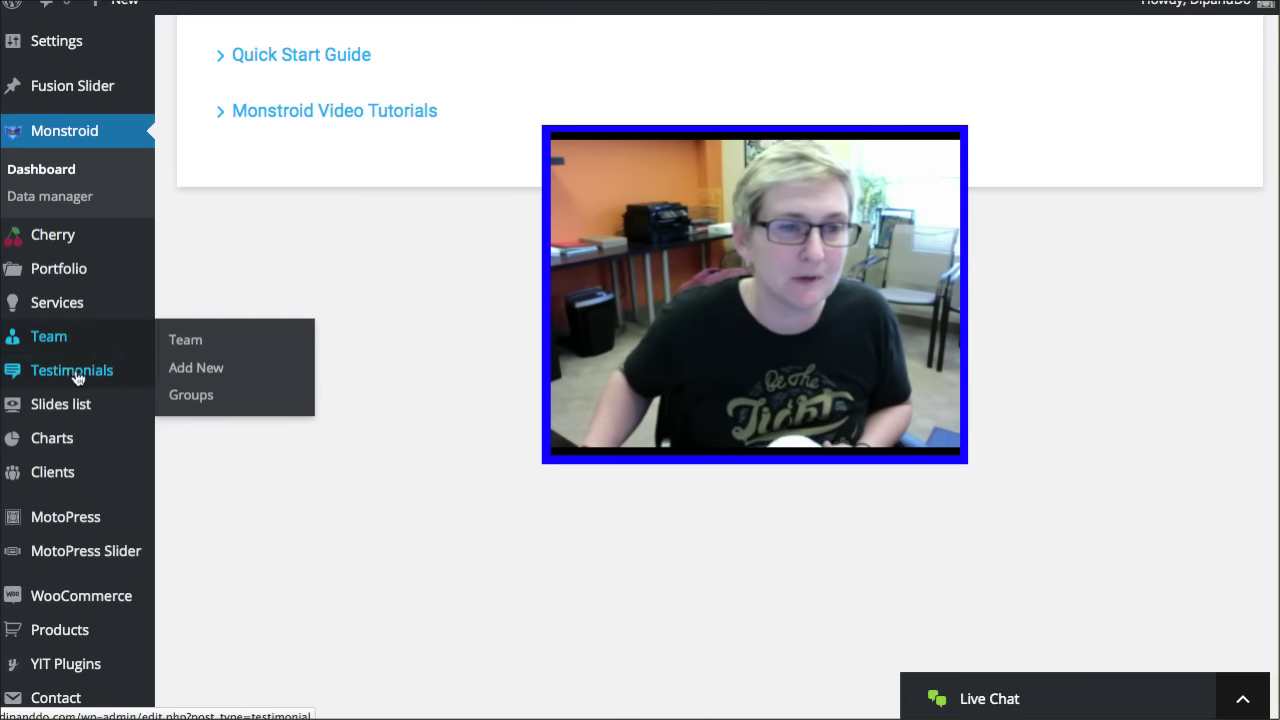
mouse_move(97, 375)
mouse_move(92, 410)
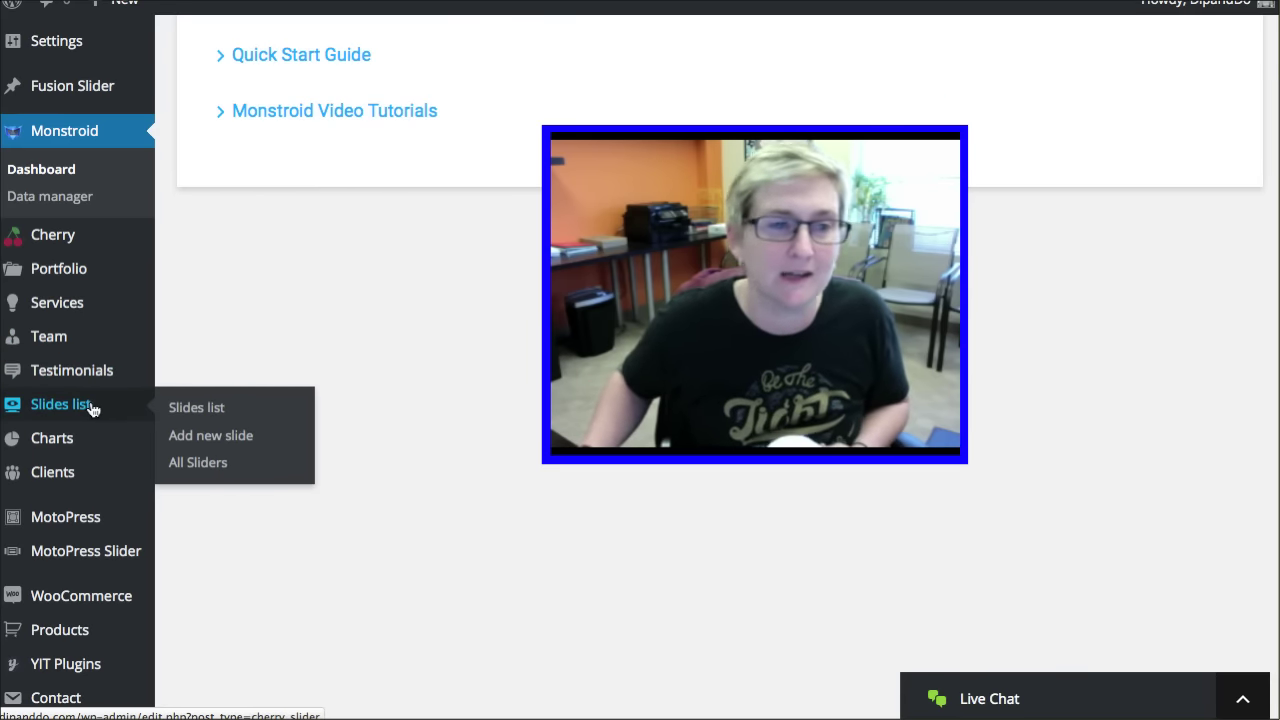
scroll(96, 409, down, 3)
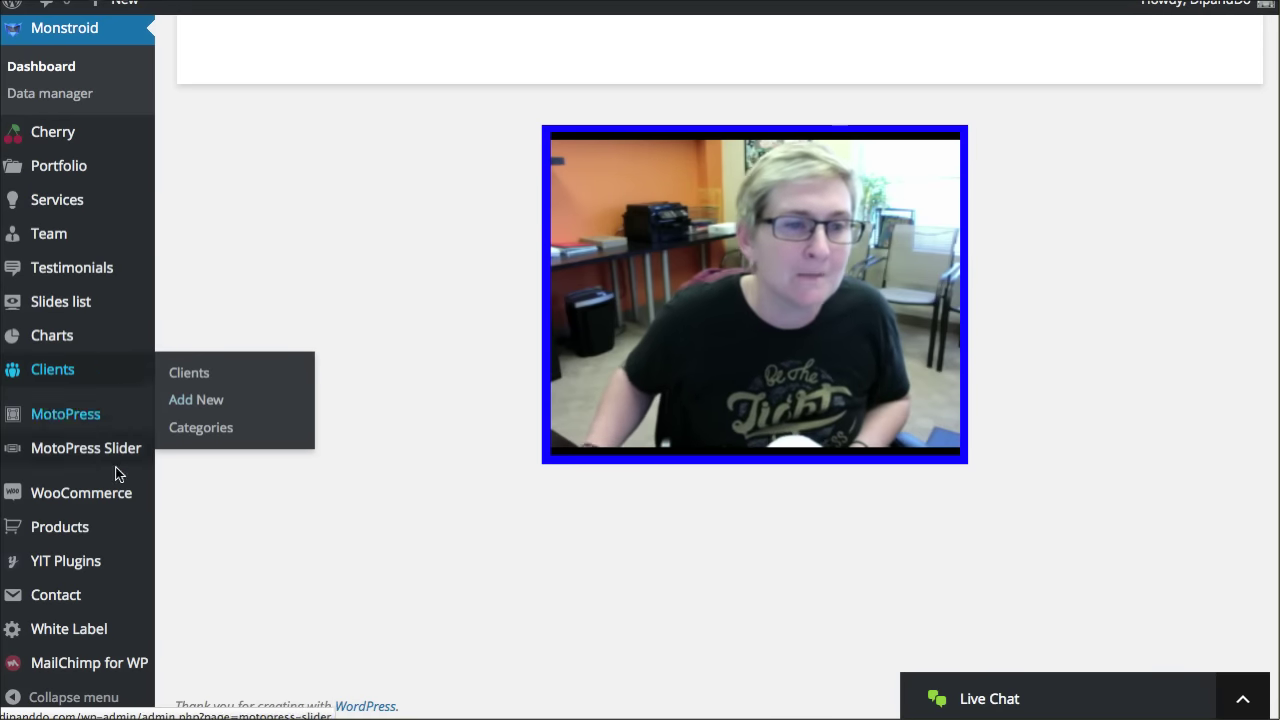
mouse_move(109, 506)
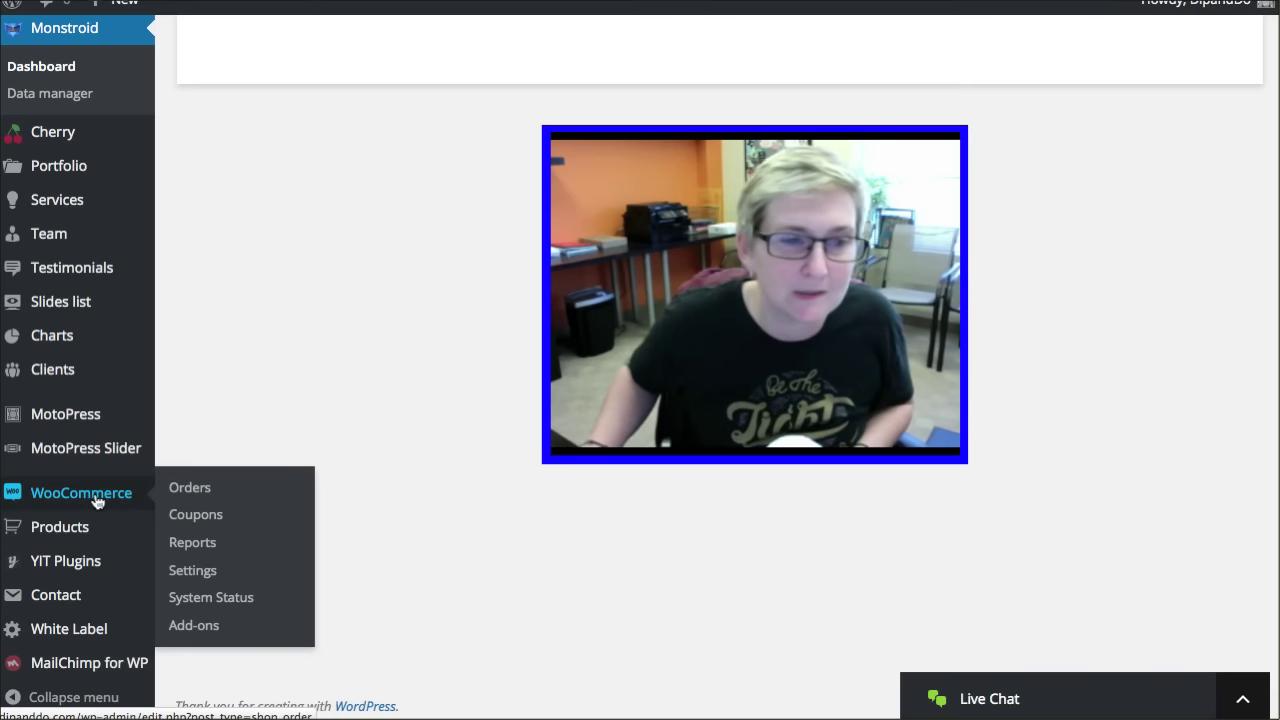
mouse_move(90, 526)
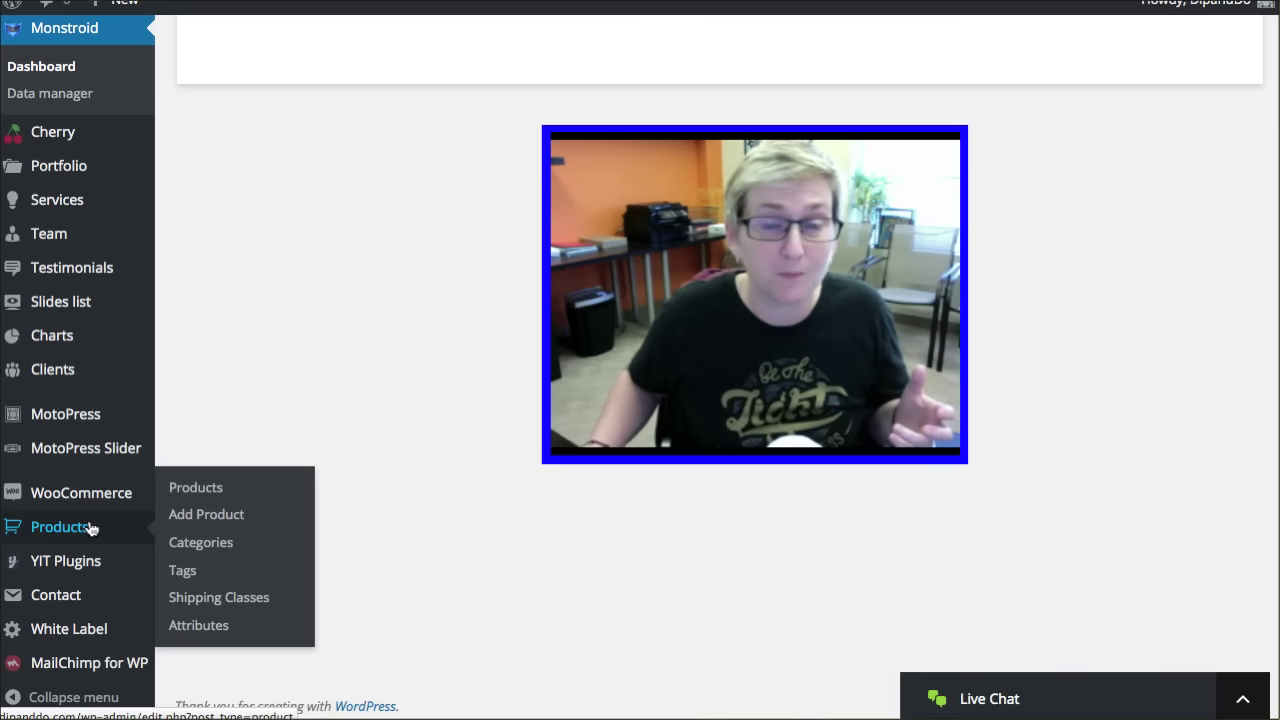
Open the White Label settings and review the admin bar, Welcome Panel, footer and login branding options.
click(73, 633)
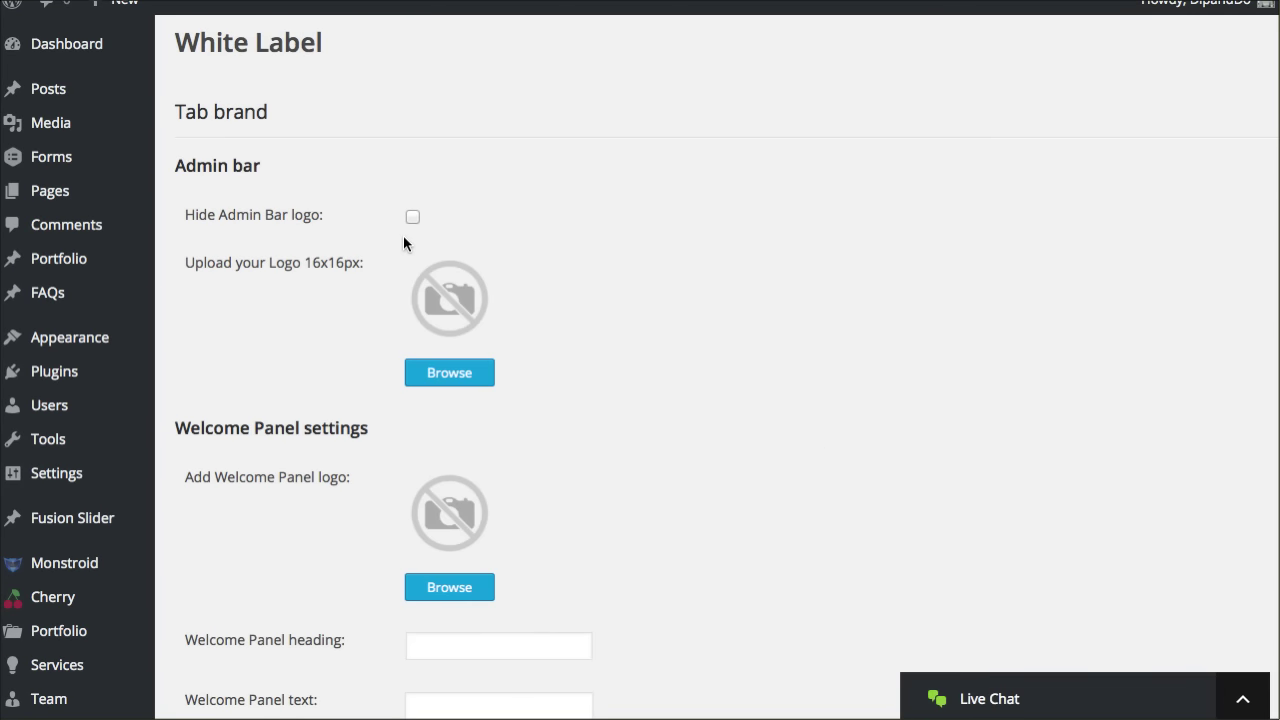
scroll(388, 228, down, 3)
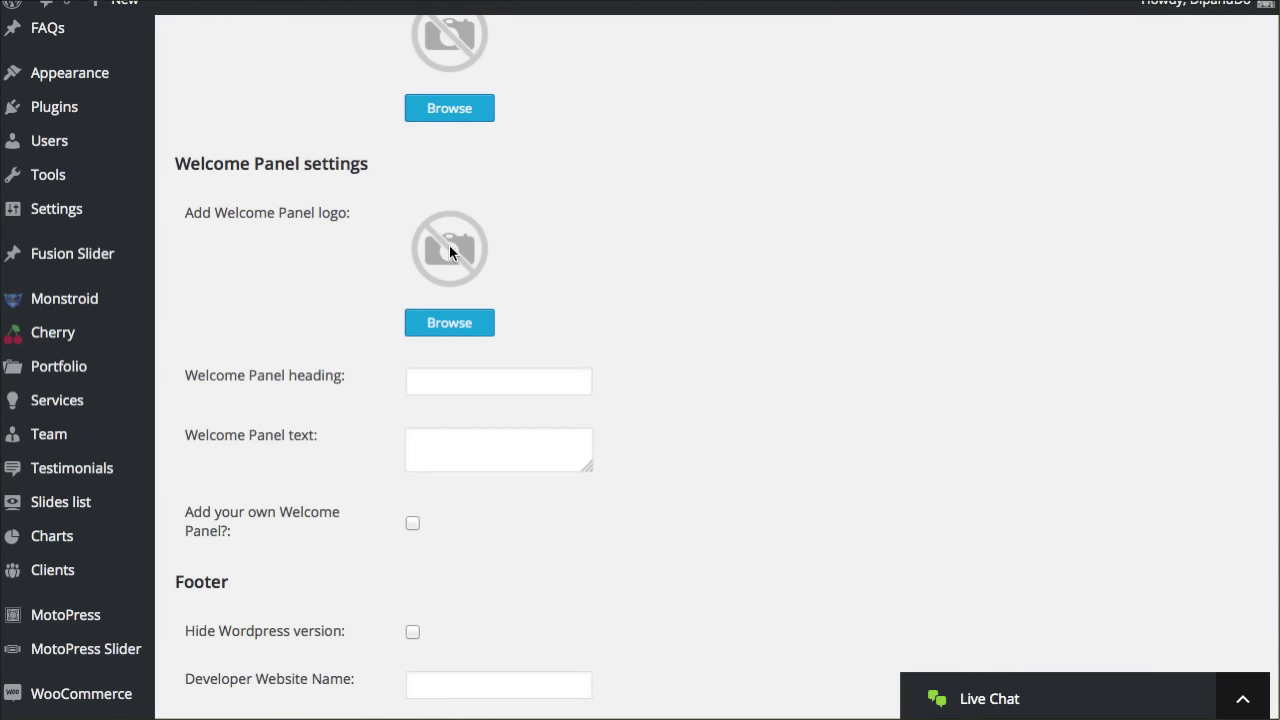
scroll(331, 345, down, 4)
scroll(345, 300, down, 6)
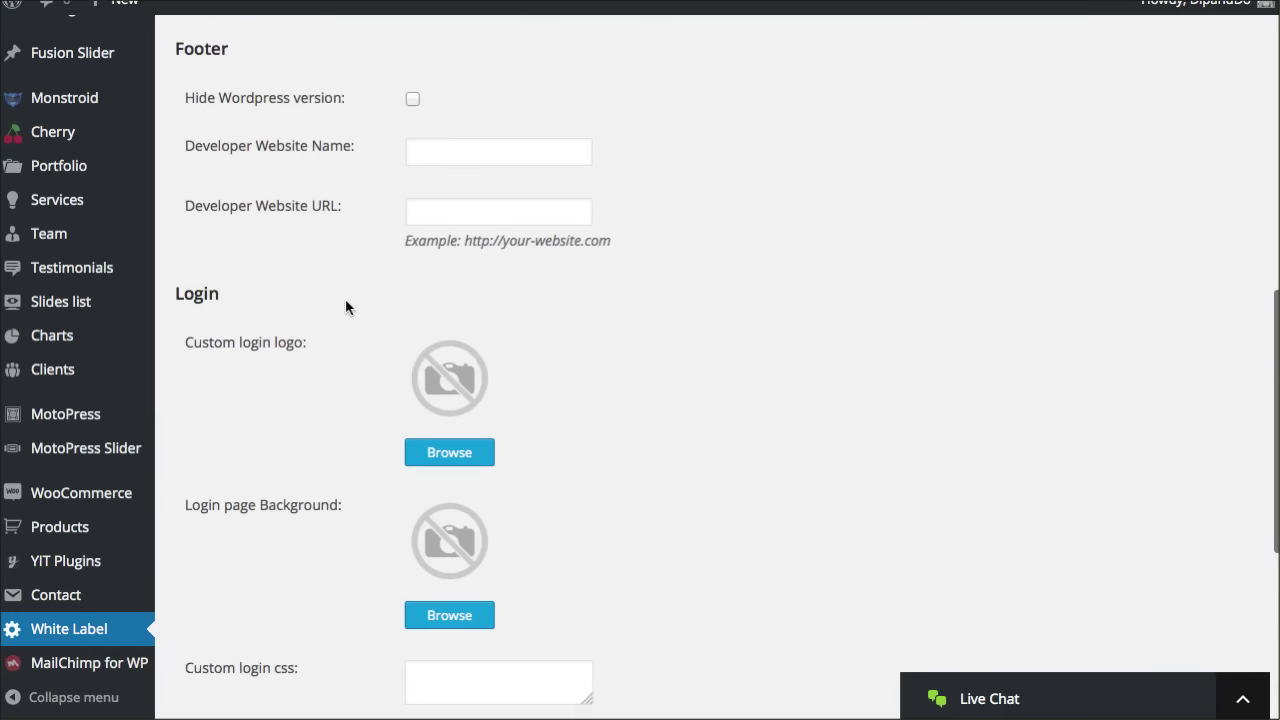
scroll(345, 300, up, 4)
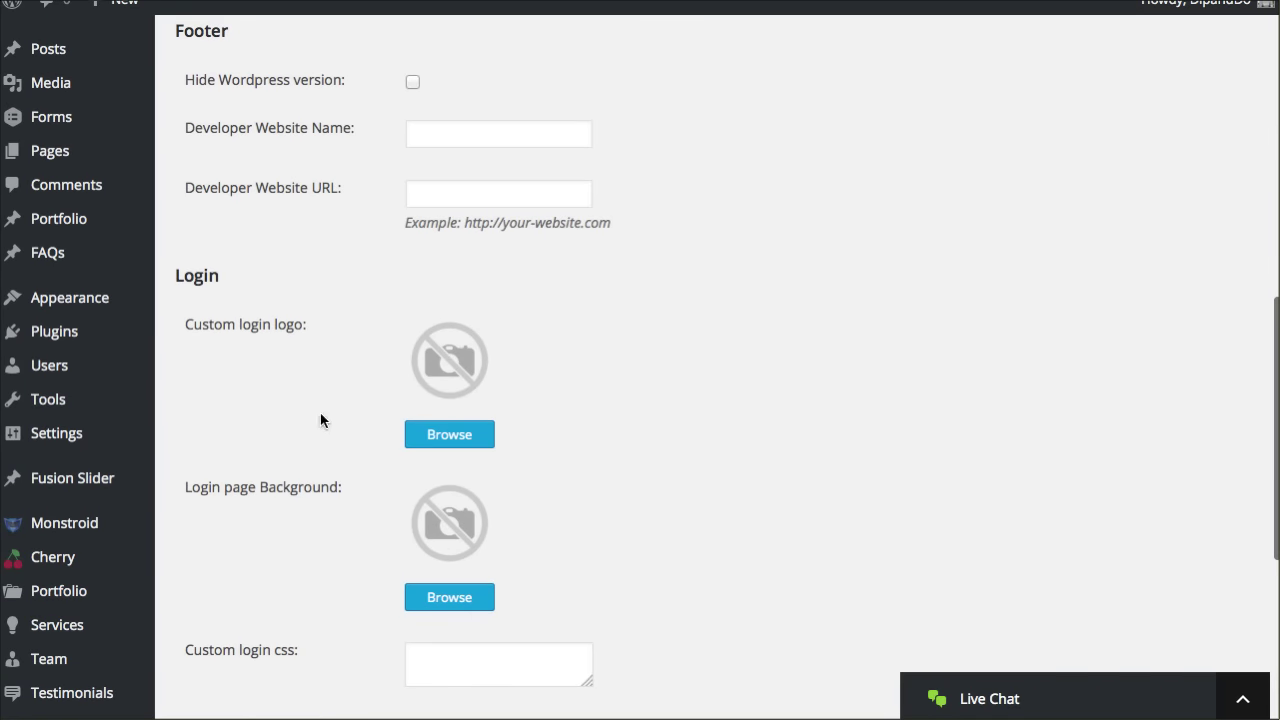
Look back over the White Label options, from the login and footer settings up to the admin bar logo.
scroll(318, 416, up, 2)
scroll(336, 362, up, 5)
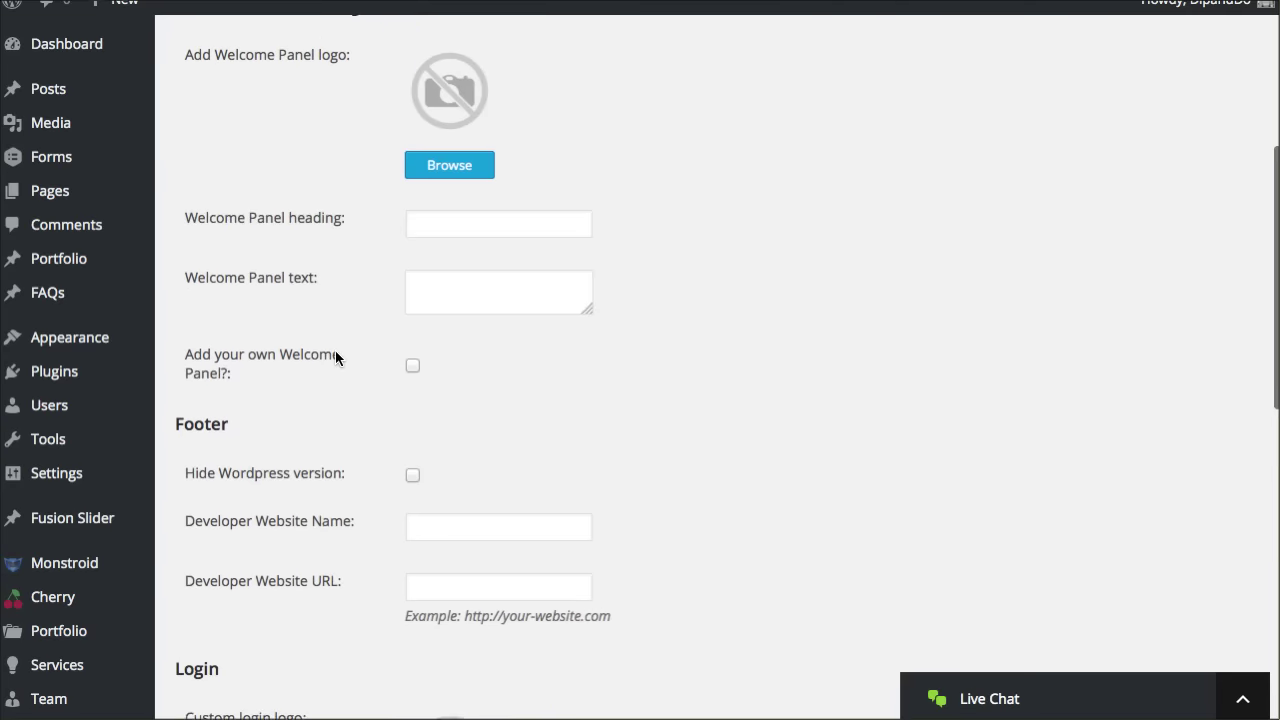
scroll(342, 350, up, 2)
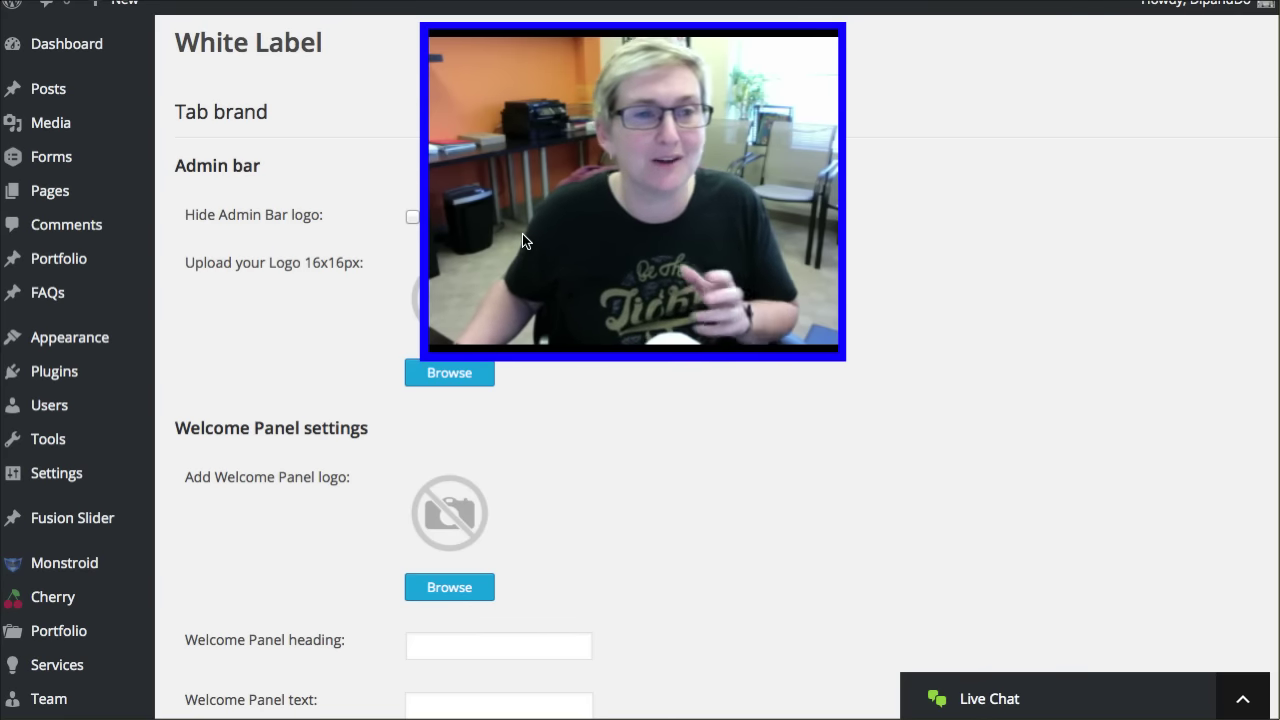
Open the Cherry theme options and review the General settings, including maintenance mode, user CSS, landing page and 404 content.
click(241, 387)
scroll(241, 387, down, 5)
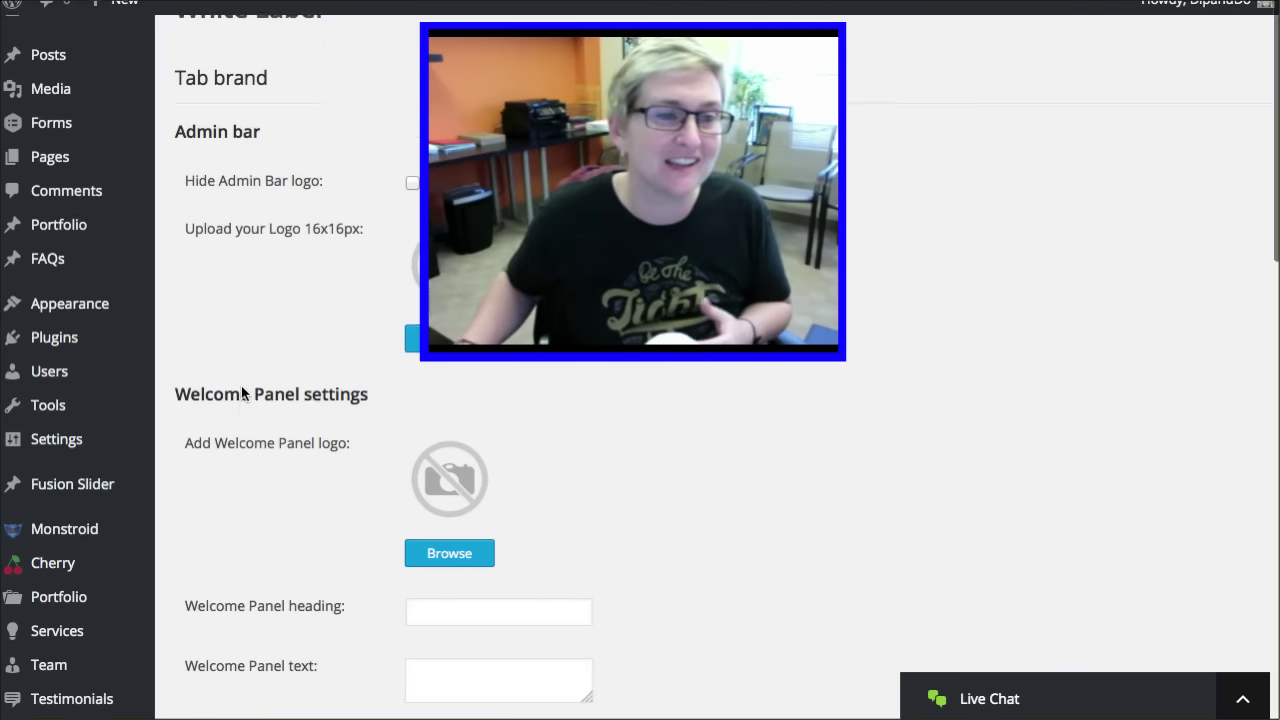
mouse_move(88, 279)
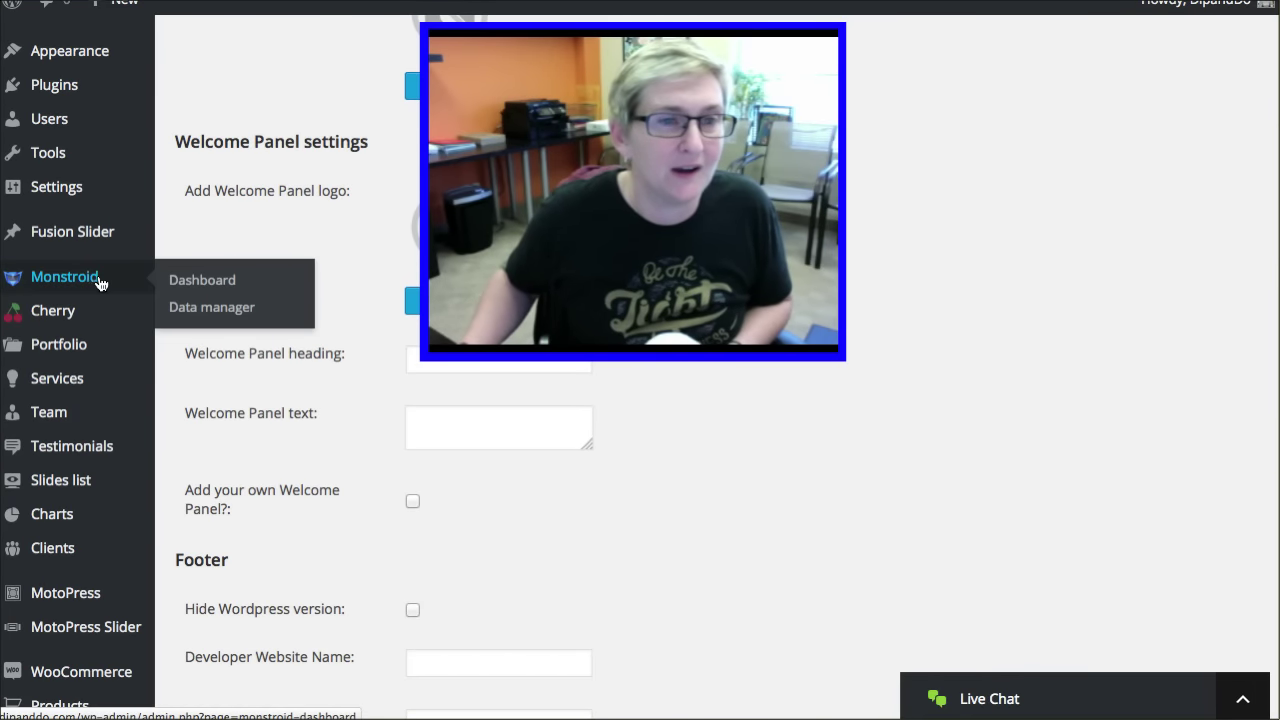
mouse_move(91, 324)
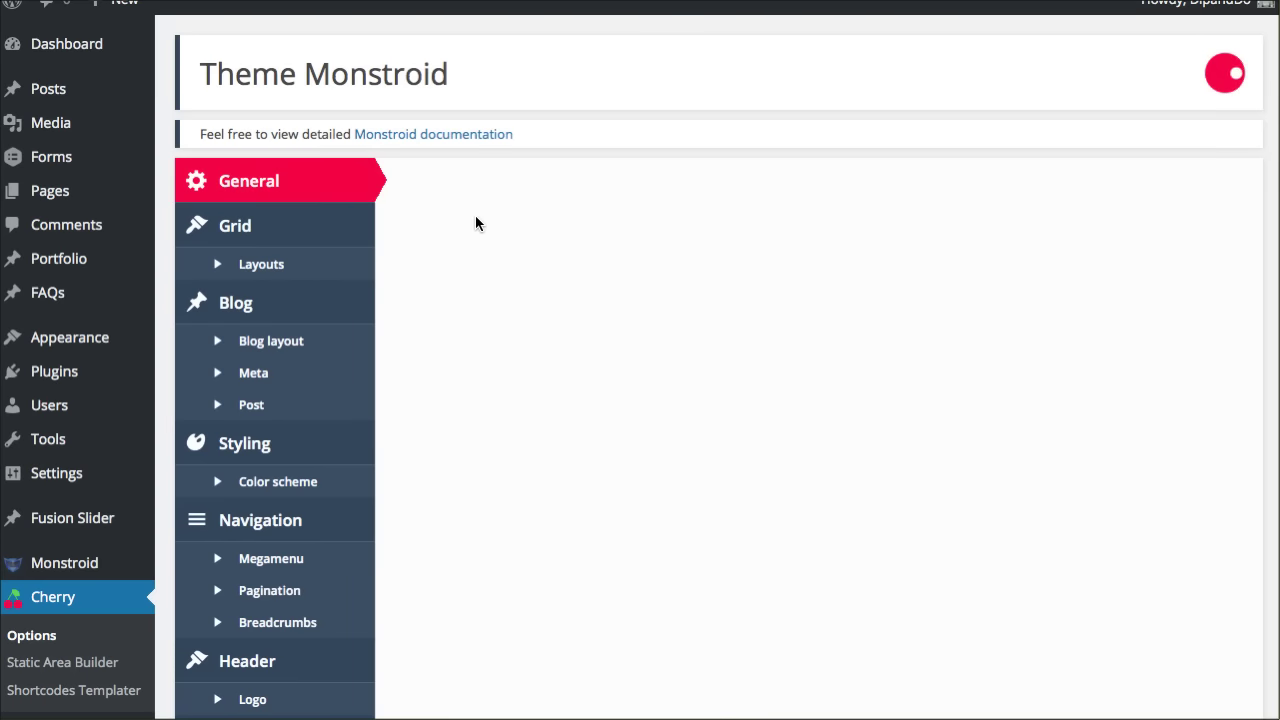
scroll(448, 203, down, 3)
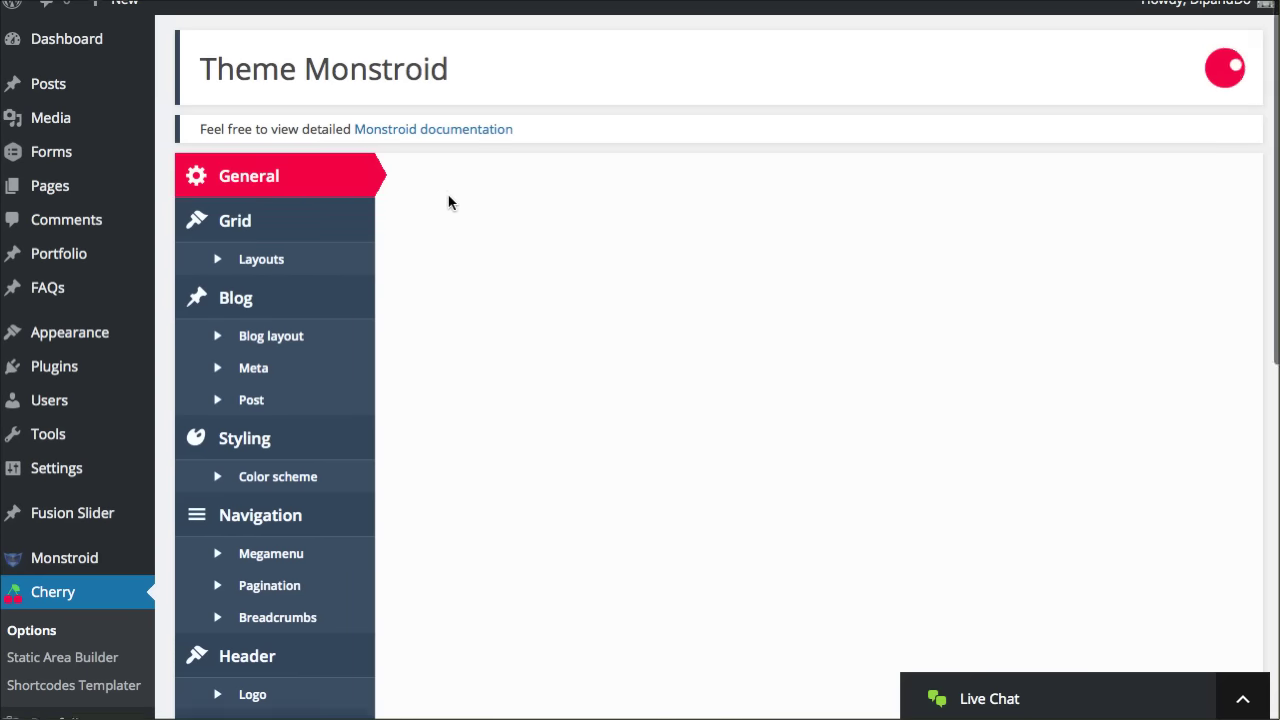
scroll(448, 203, down, 3)
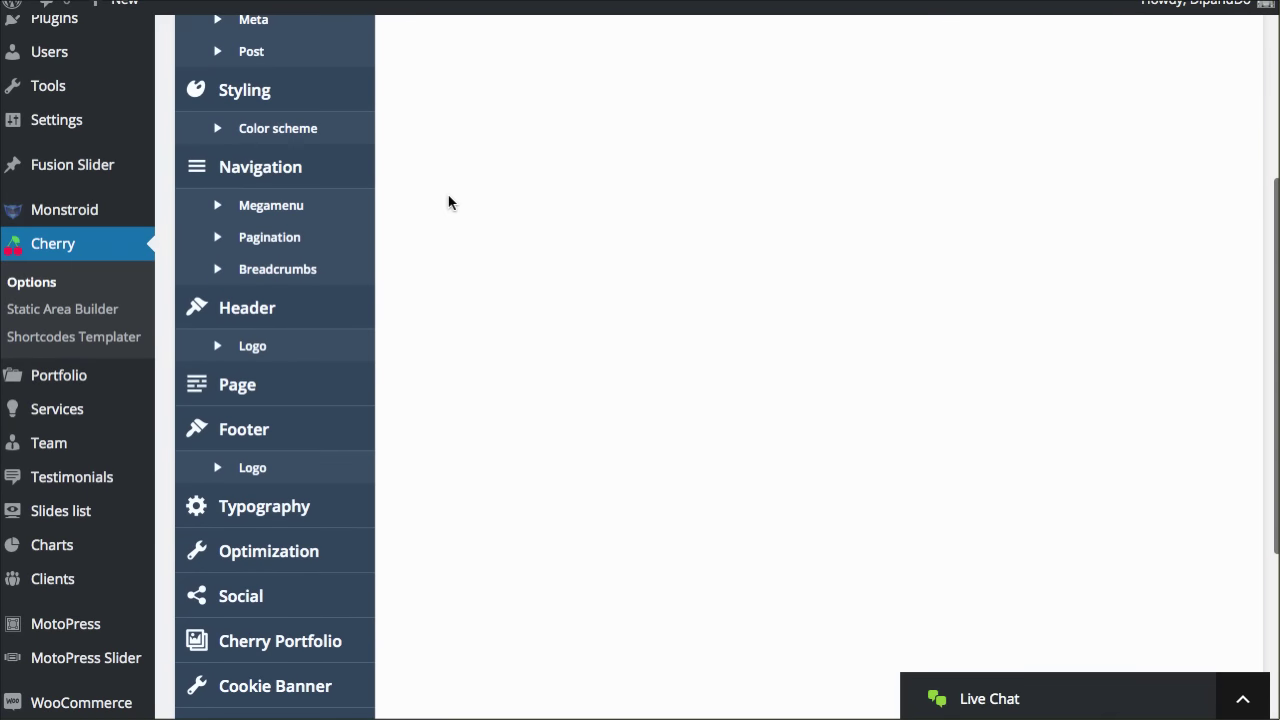
scroll(448, 203, down, 2)
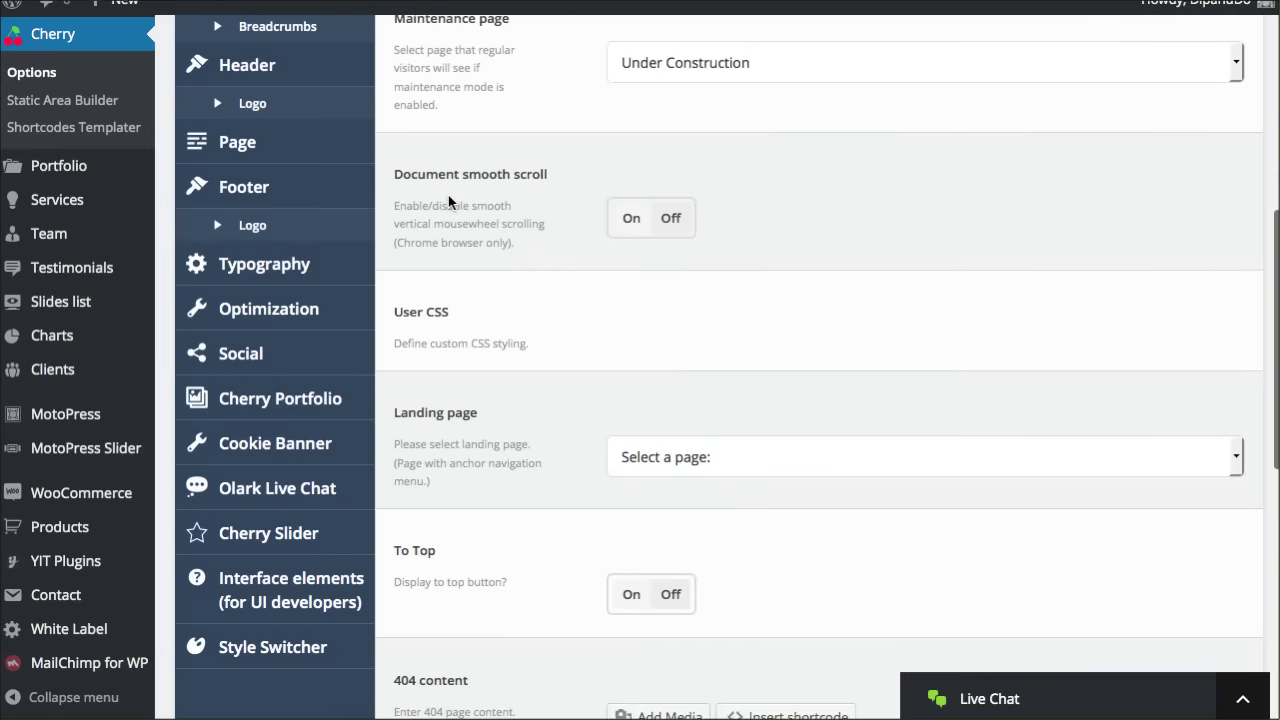
scroll(448, 203, down, 3)
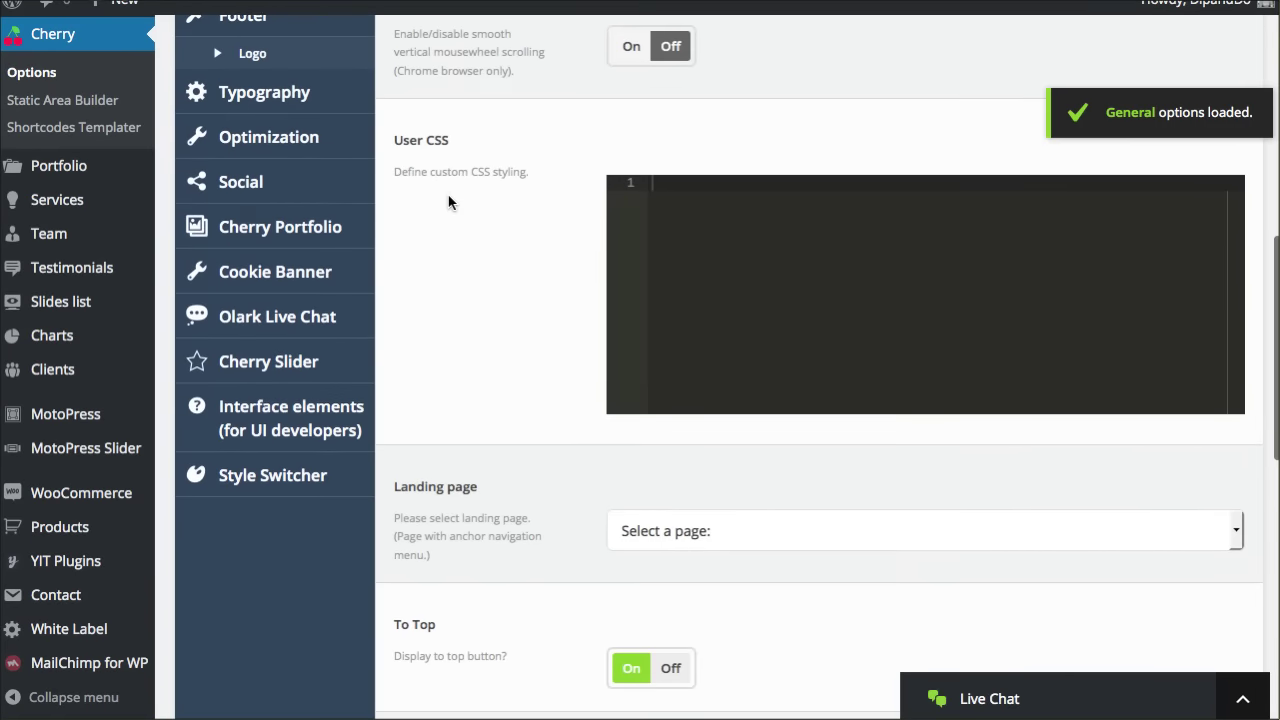
scroll(448, 203, down, 10)
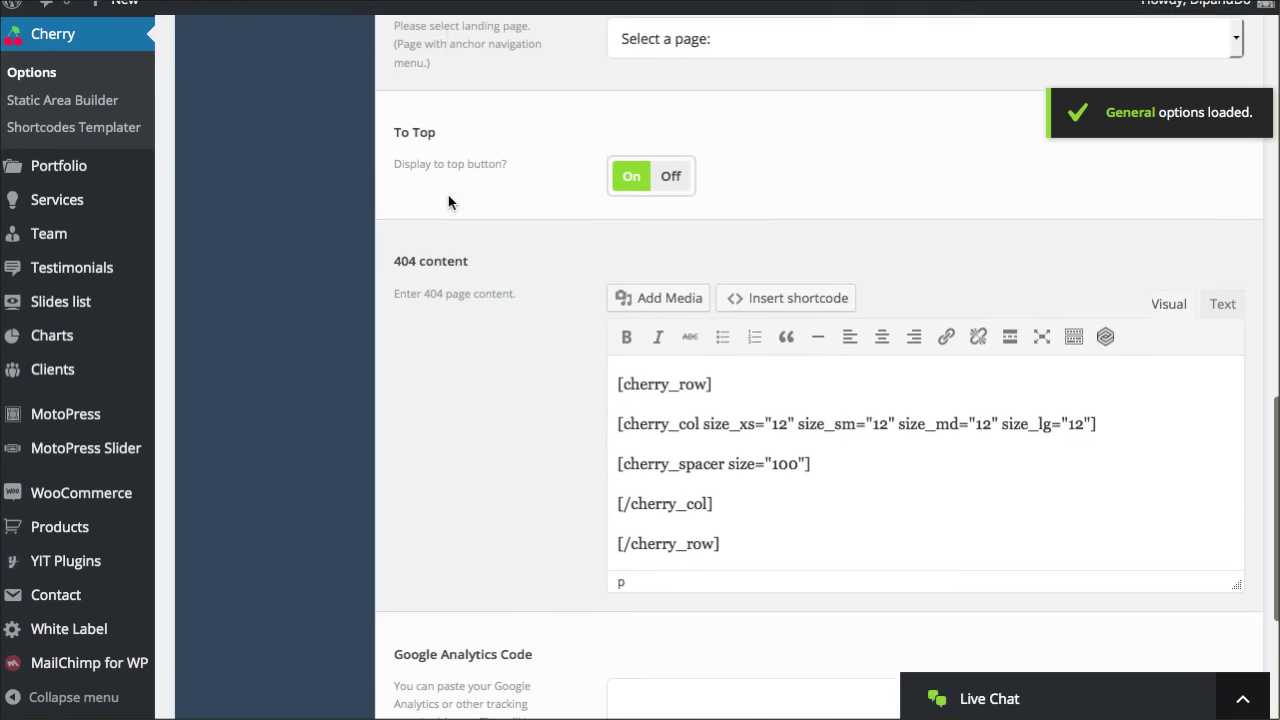
scroll(448, 203, up, 20)
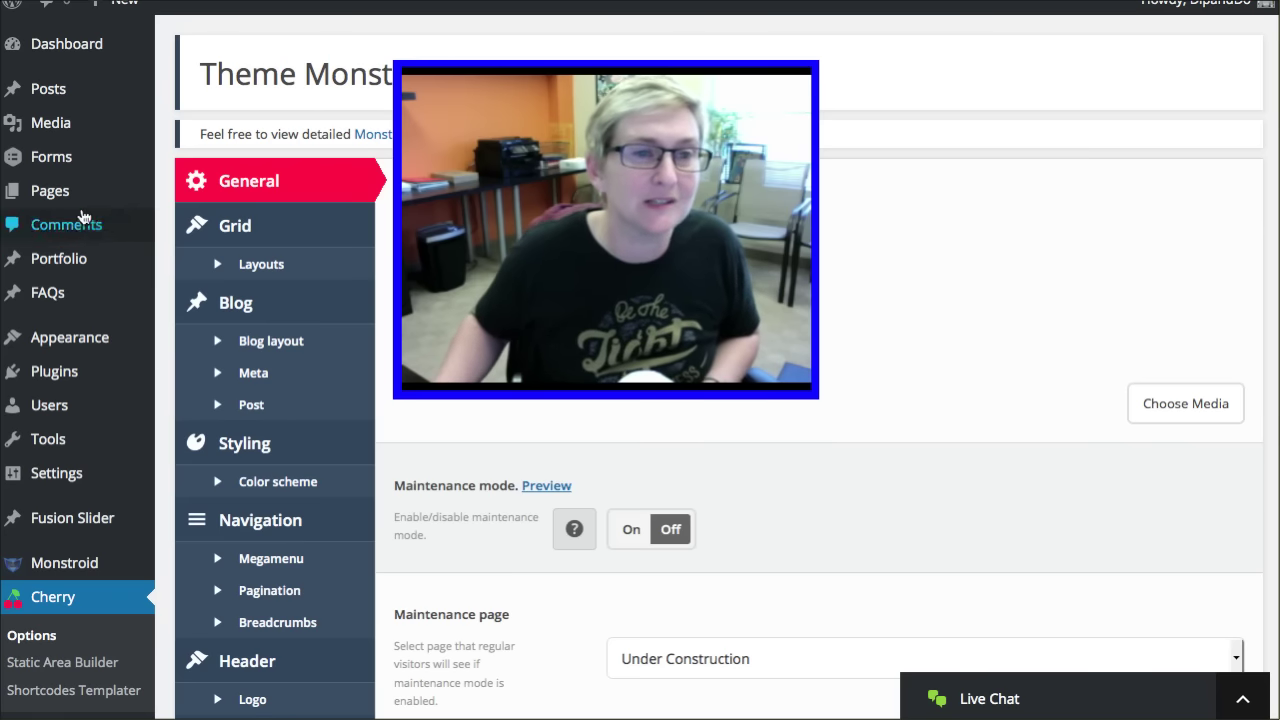
Open the list of all pages and compare it with the live homepage's slider and About us section.
mouse_move(139, 197)
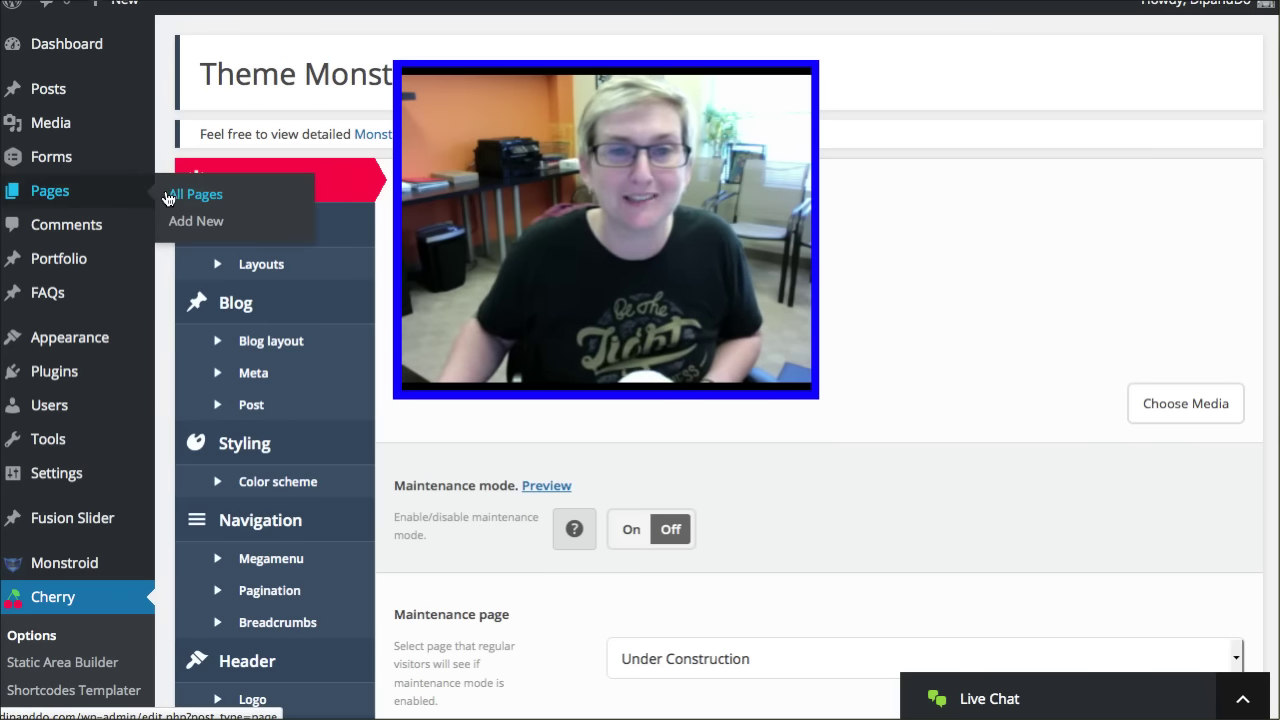
click(168, 196)
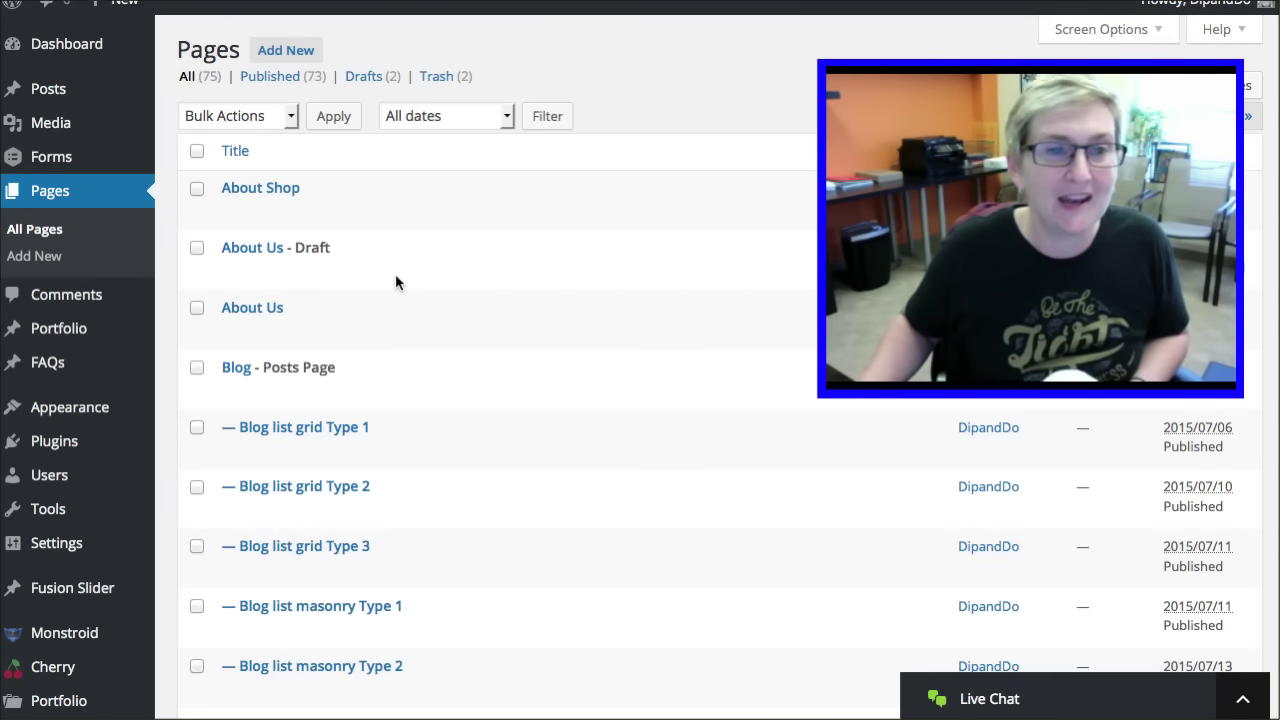
scroll(396, 282, down, 1)
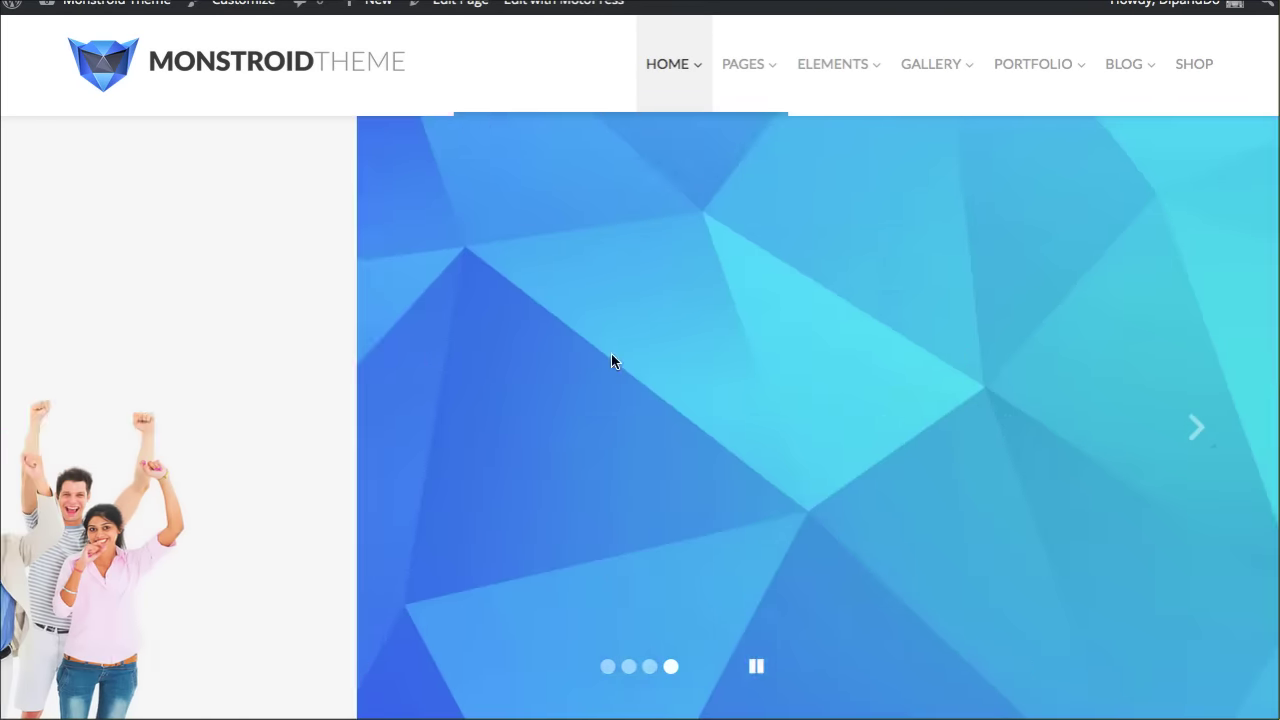
scroll(614, 352, down, 5)
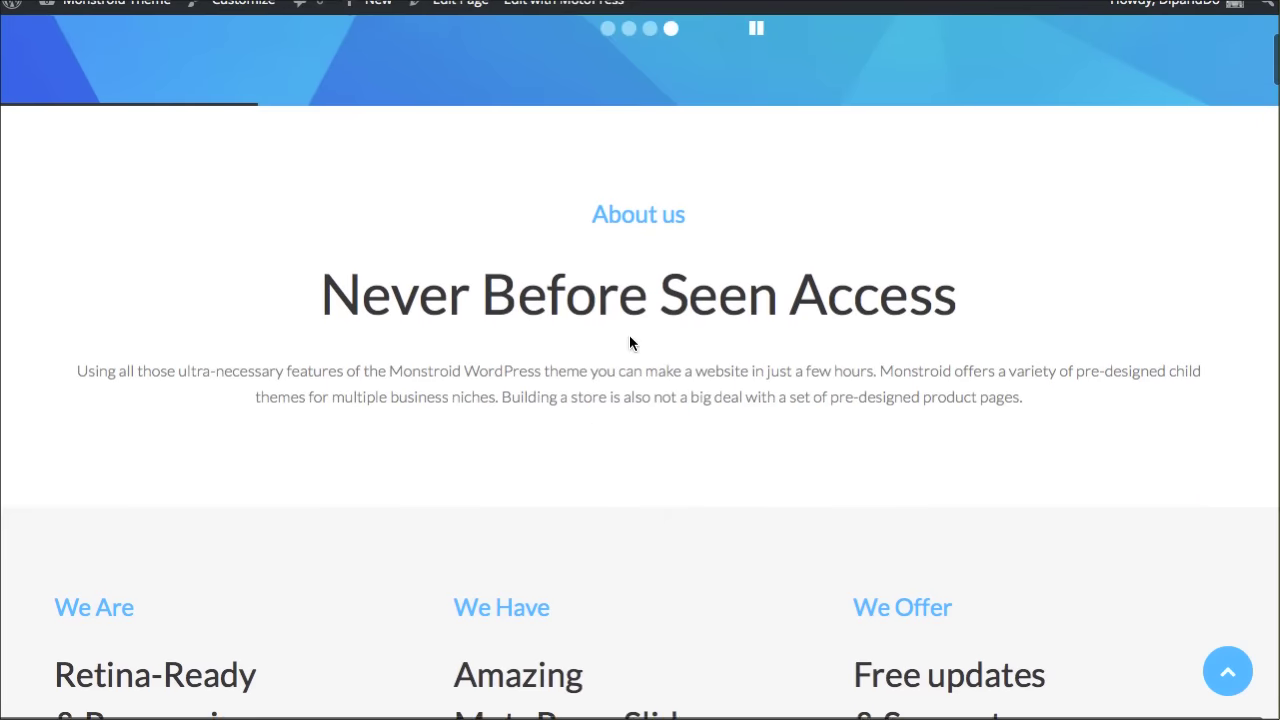
scroll(789, 275, up, 5)
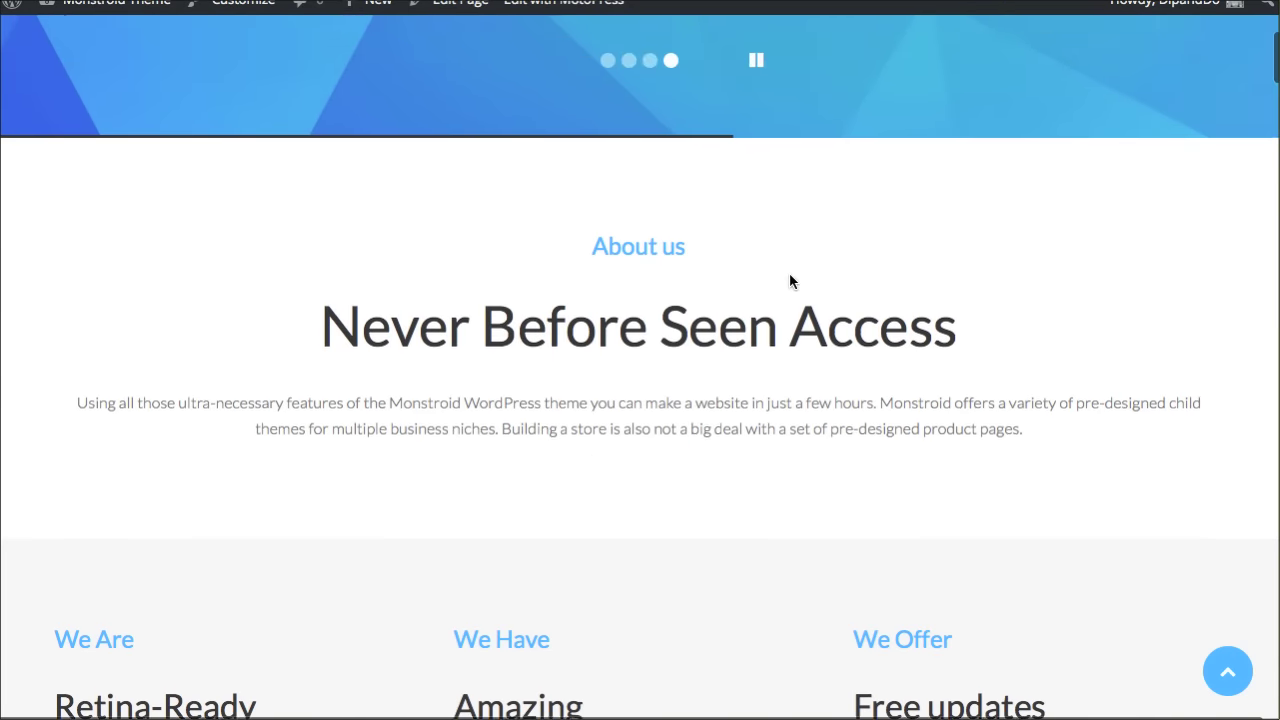
scroll(786, 285, down, 5)
scroll(720, 266, down, 1)
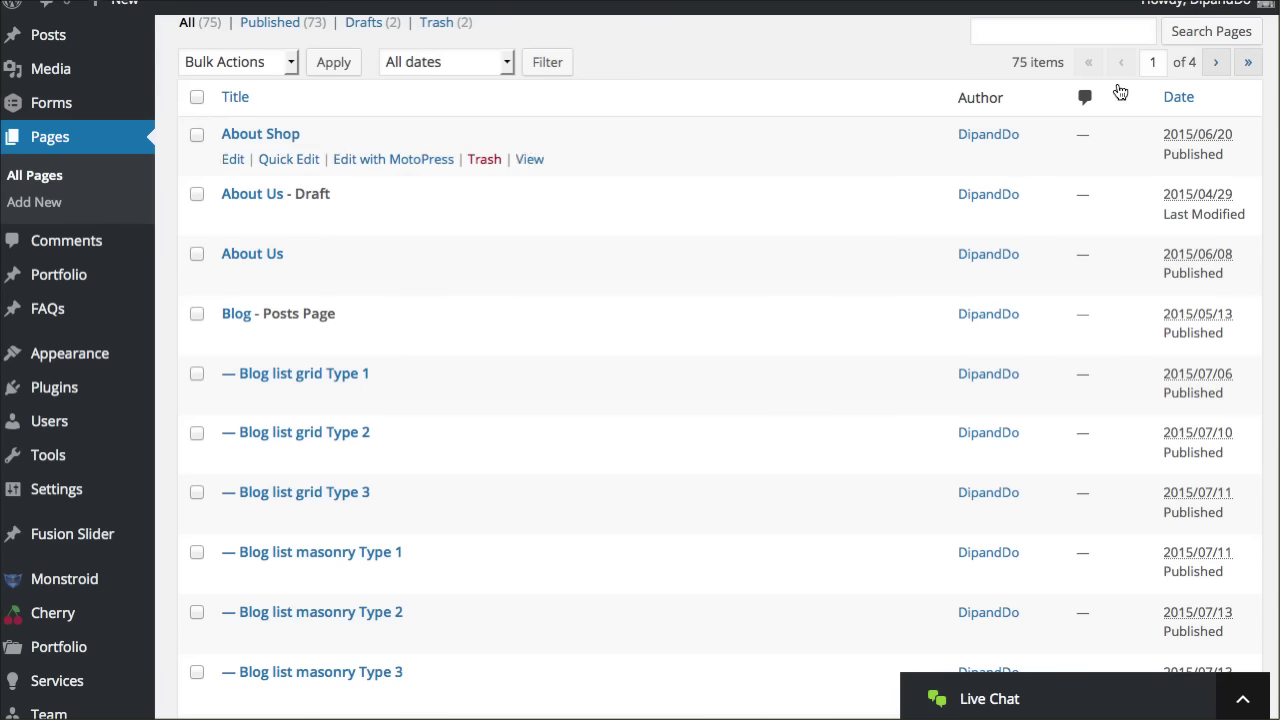
Find the Home Business front page on page 3 of the page list and open it in the MotoPress Content Editor.
click(1214, 66)
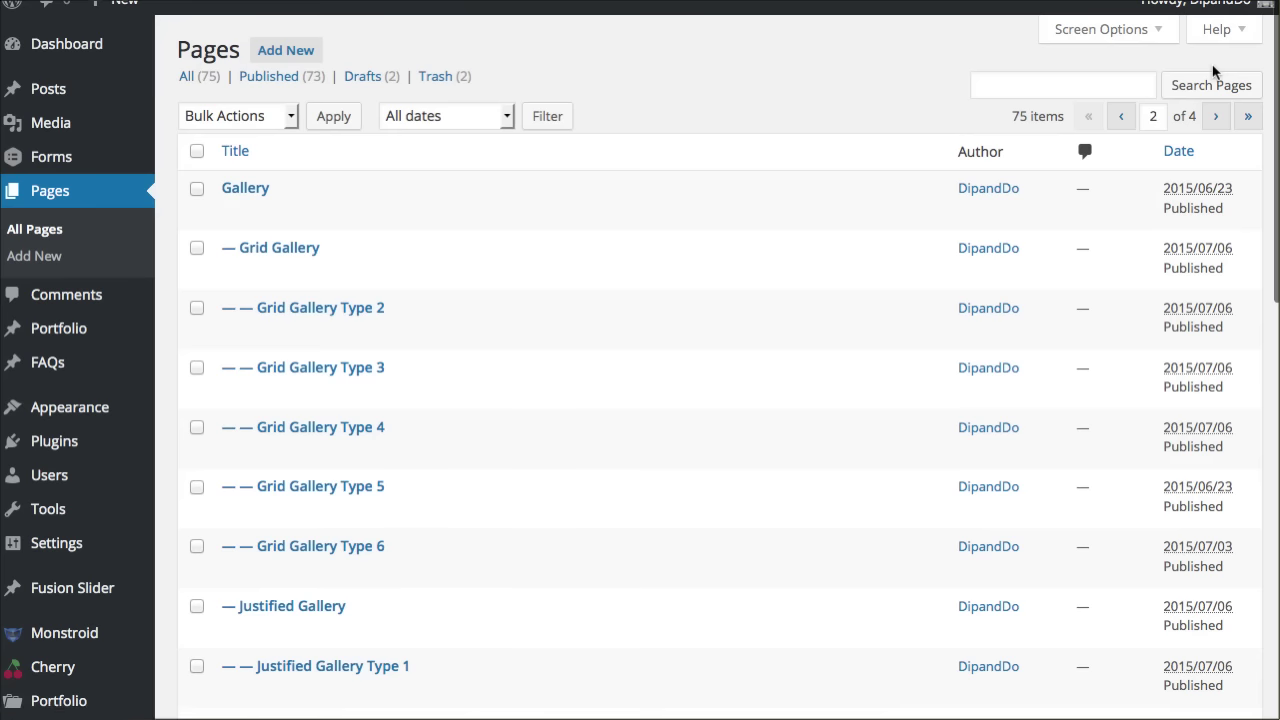
click(1215, 118)
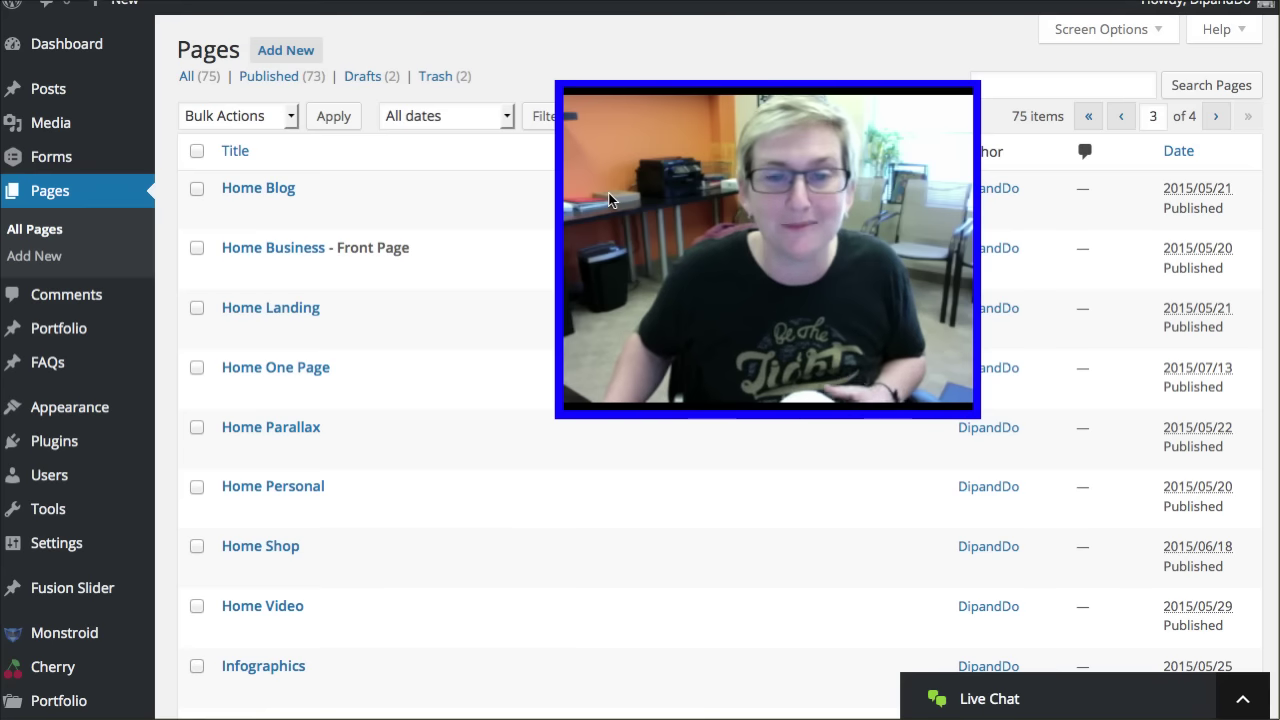
click(255, 247)
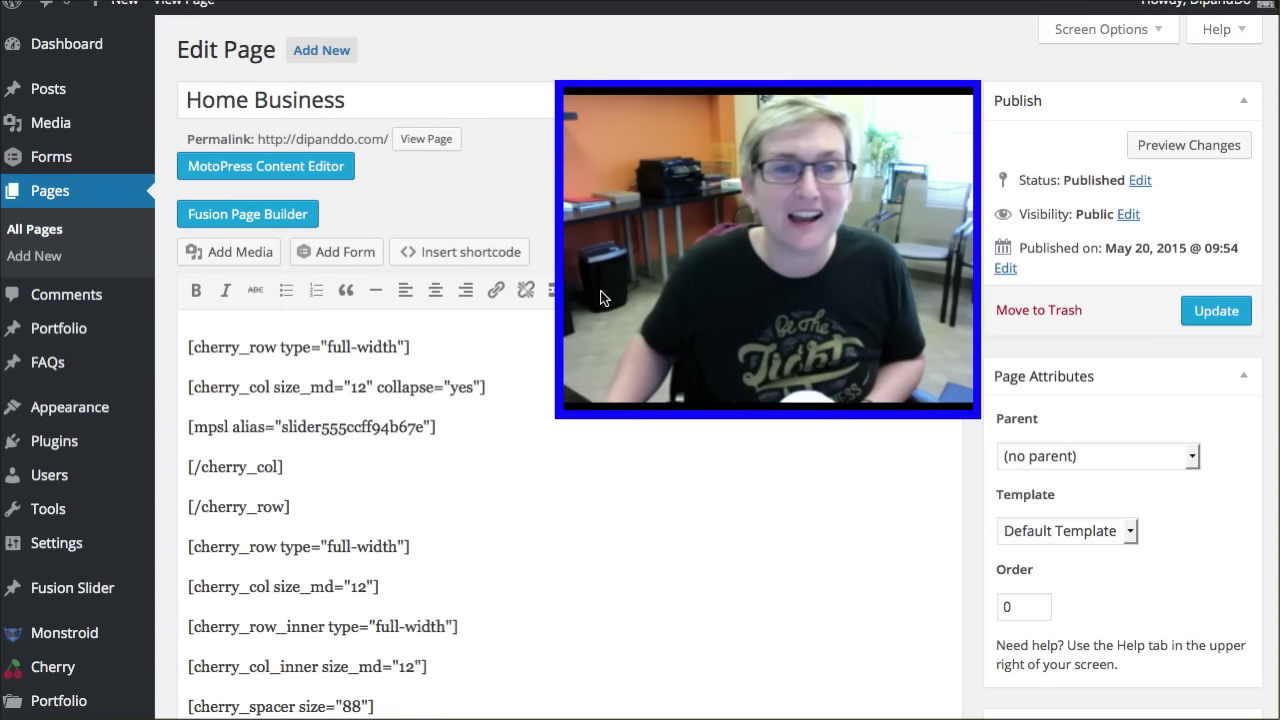
click(251, 170)
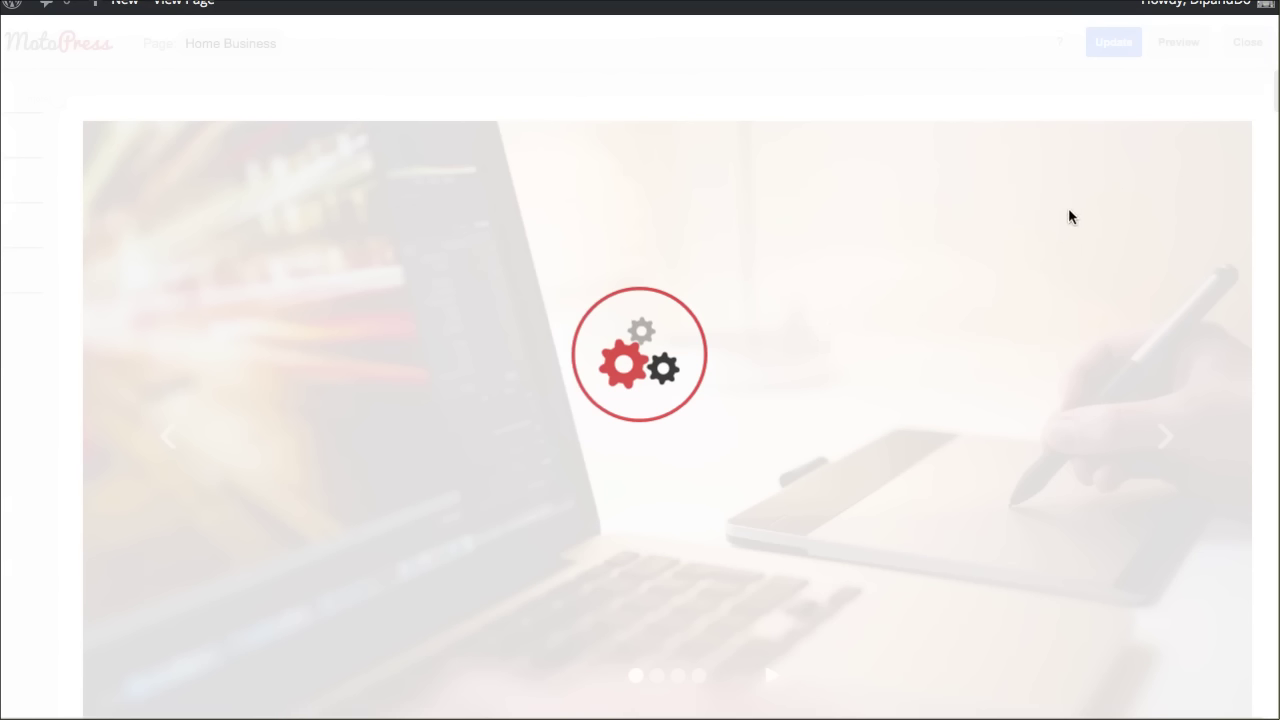
Replace the About us heading "Never Before Seen Access" with "This is how it would change" and update the page.
scroll(1054, 209, down, 5)
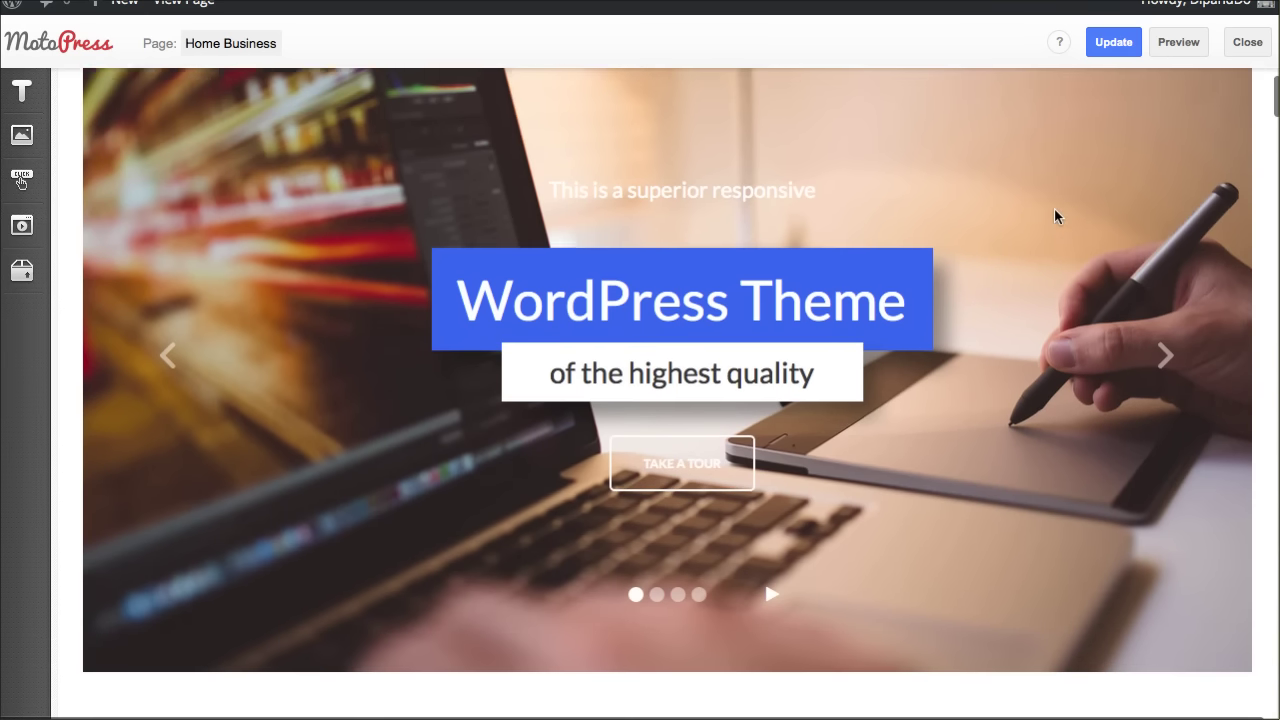
scroll(1048, 212, down, 3)
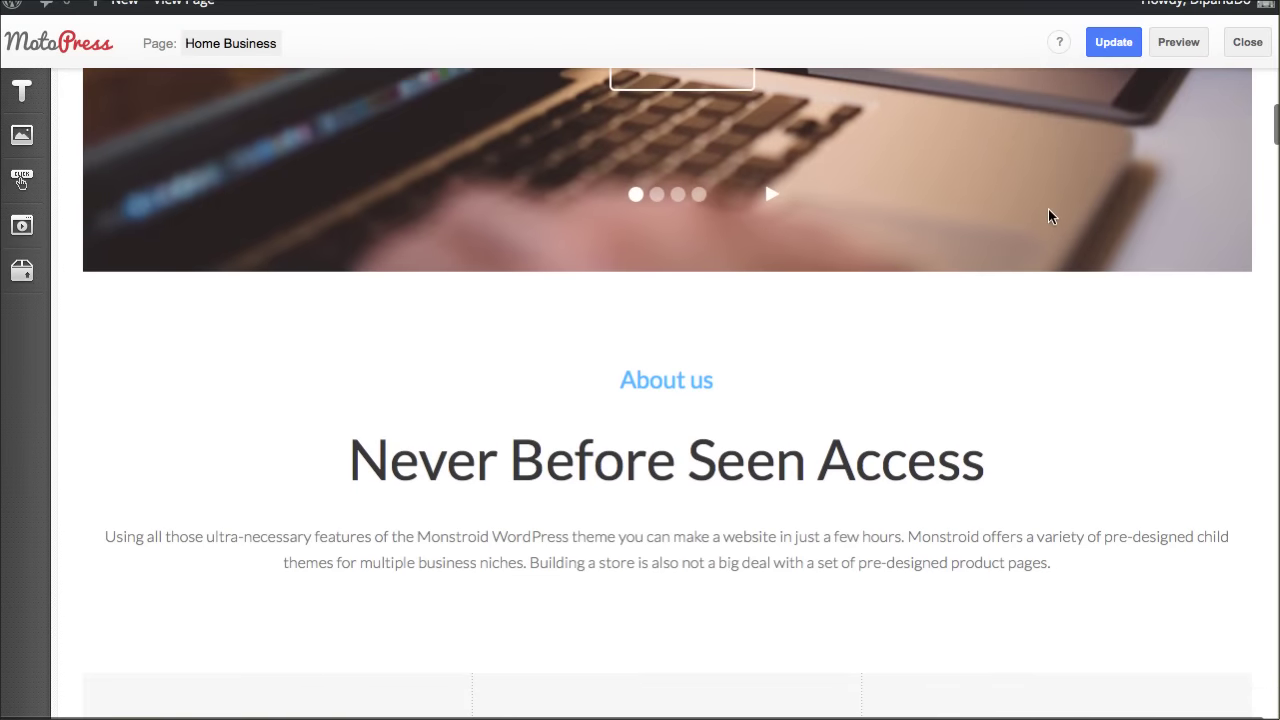
click(648, 470)
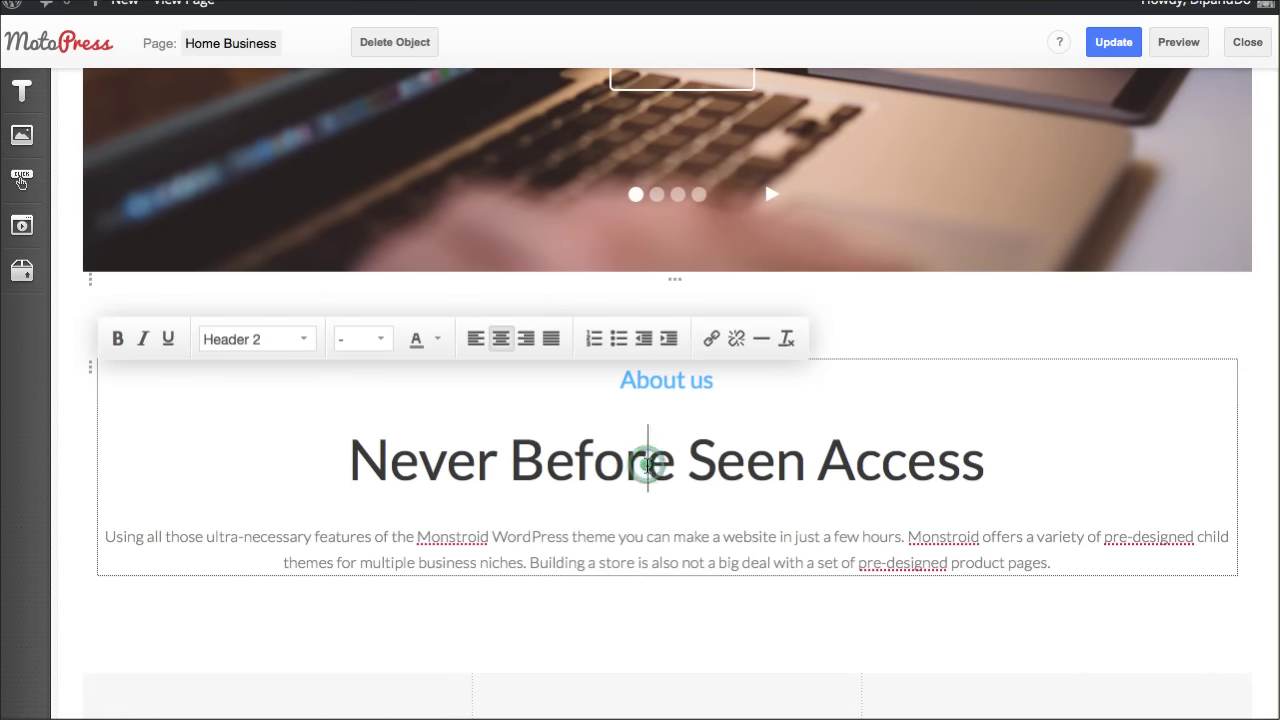
triple_click(648, 466)
text(This is )
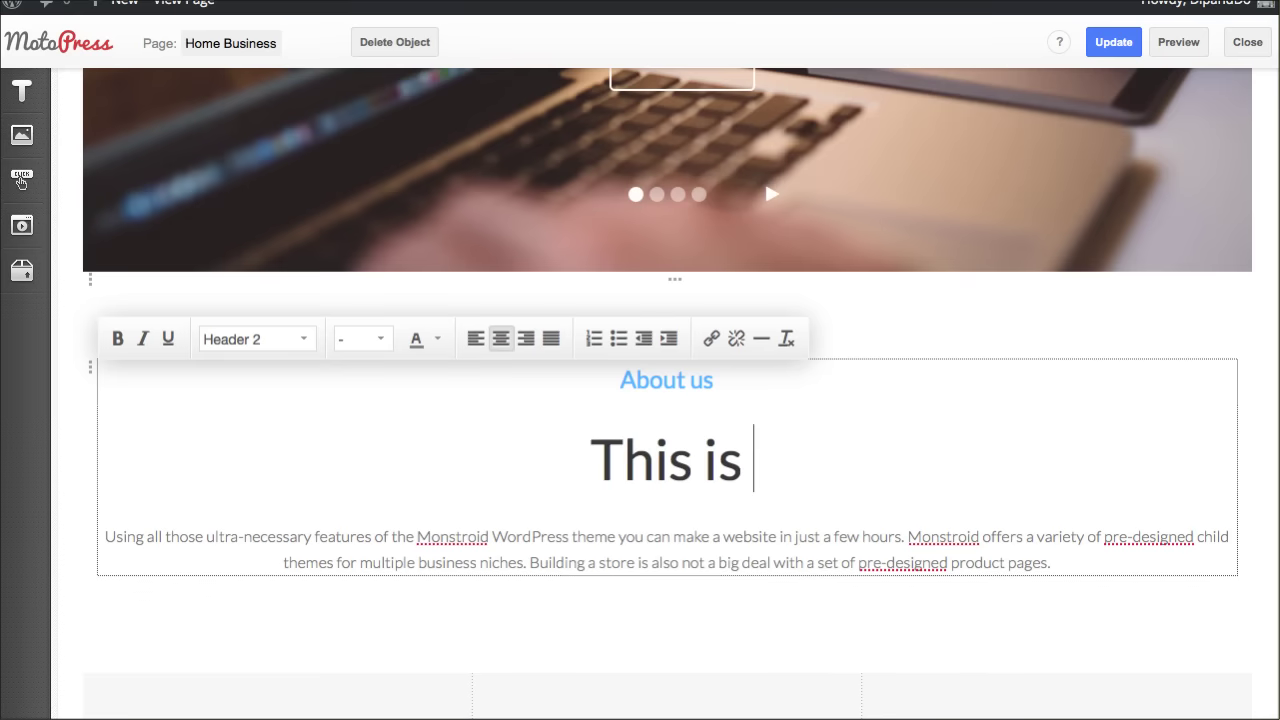
text(how it would change)
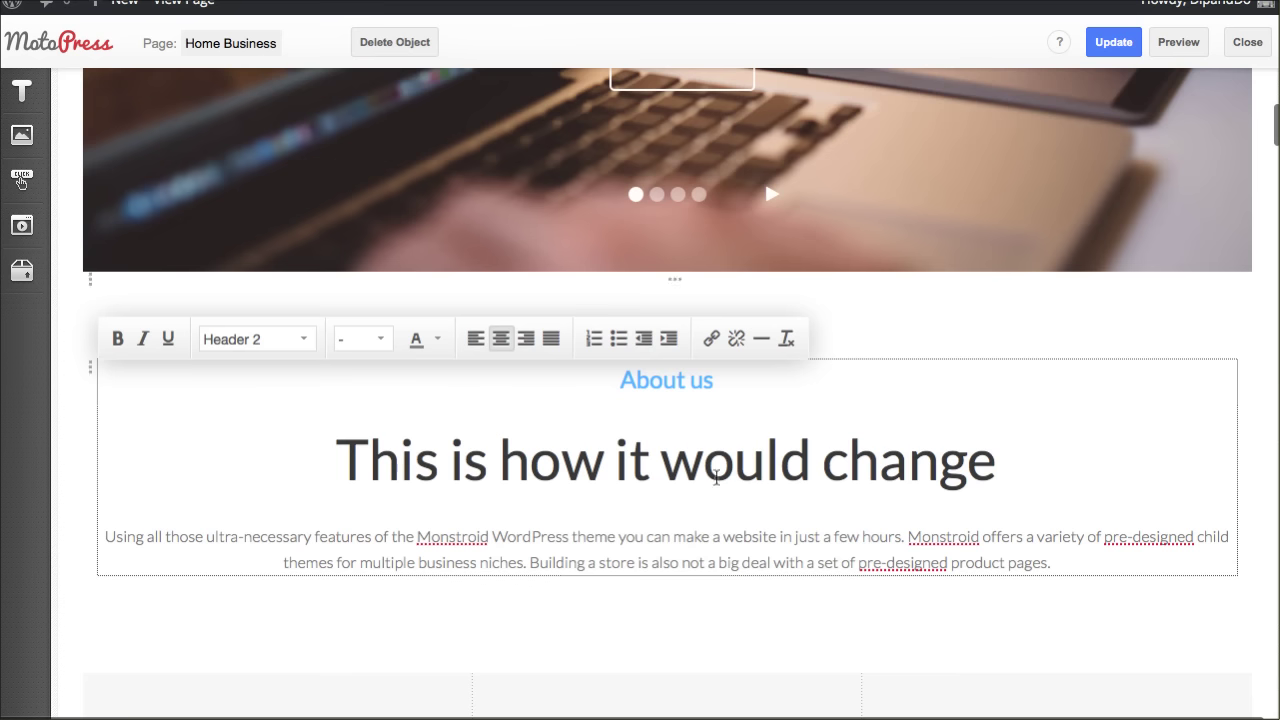
click(1124, 60)
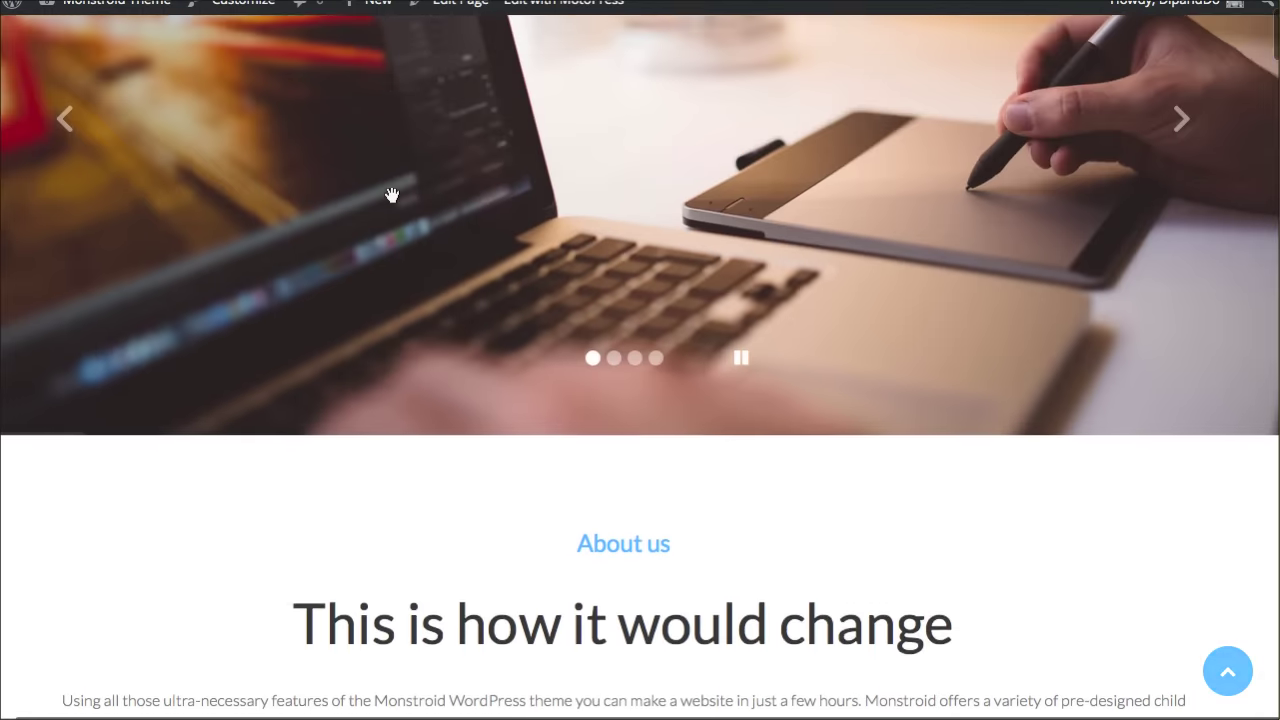
Return from the live page to the MotoPress editor and try selecting the "Retina-Ready & Responsive" heading text.
scroll(391, 194, down, 2)
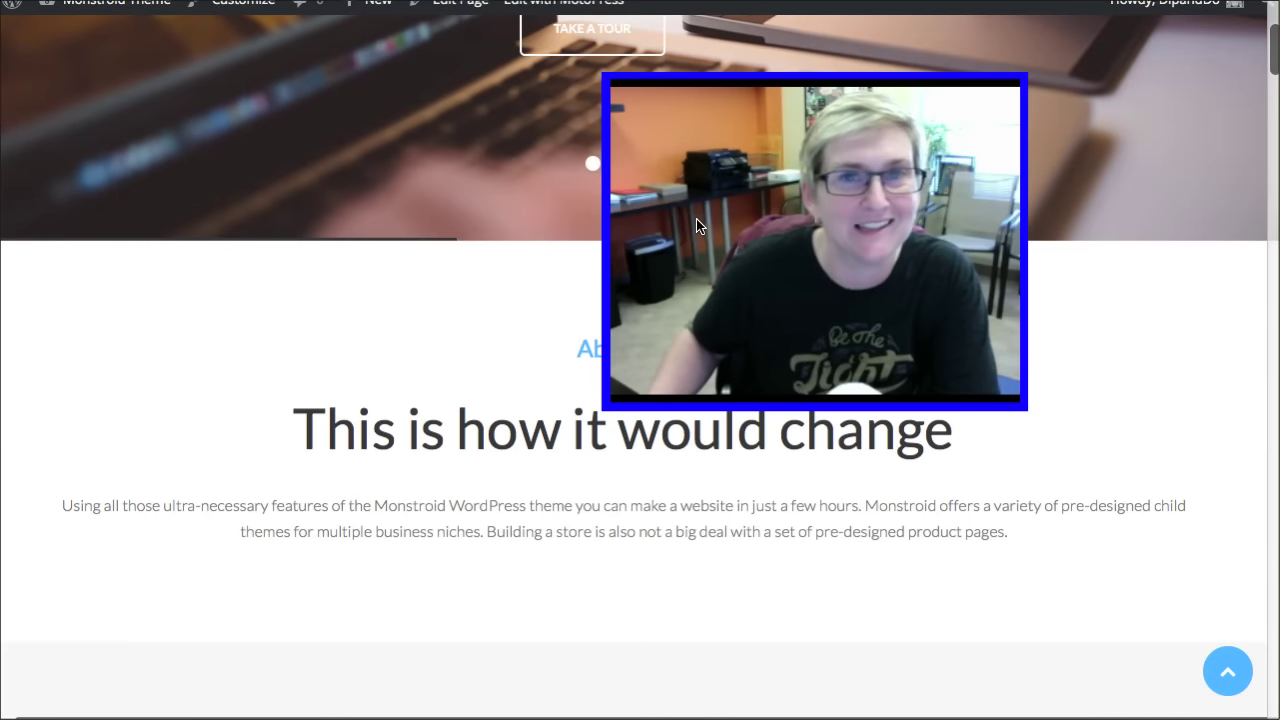
click(563, 4)
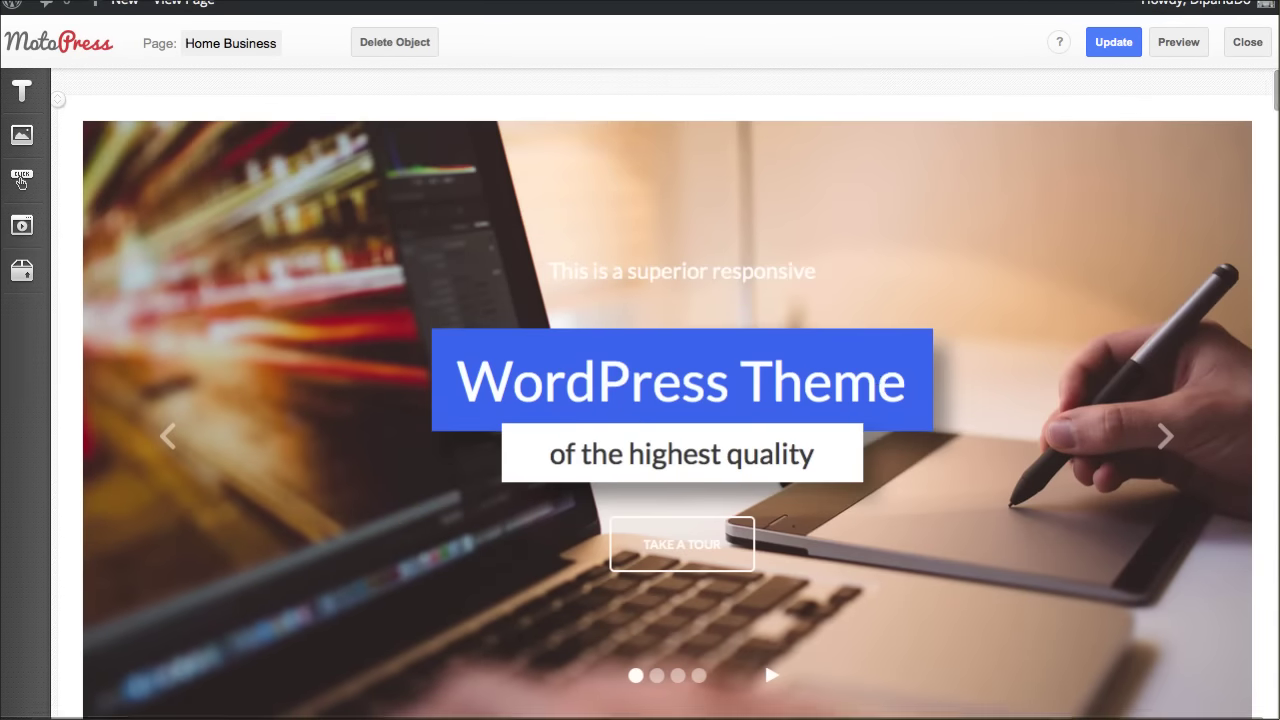
scroll(1004, 370, down, 10)
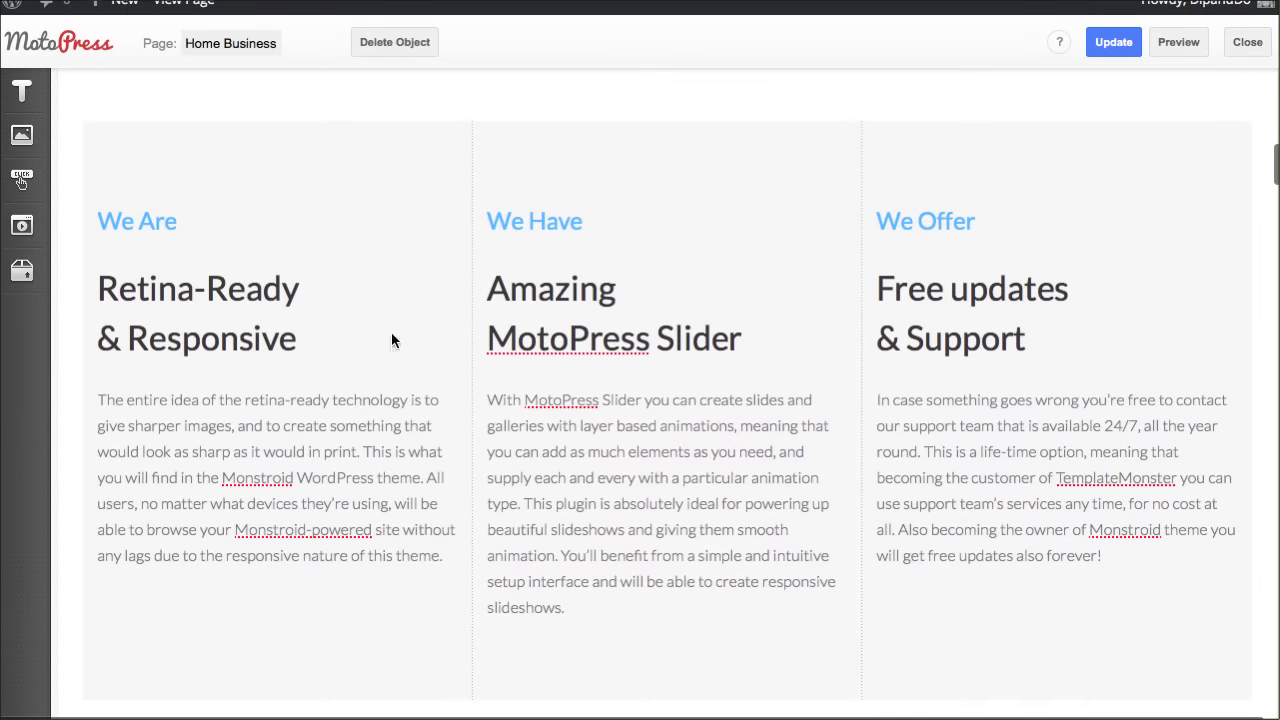
click(205, 326)
click(234, 338)
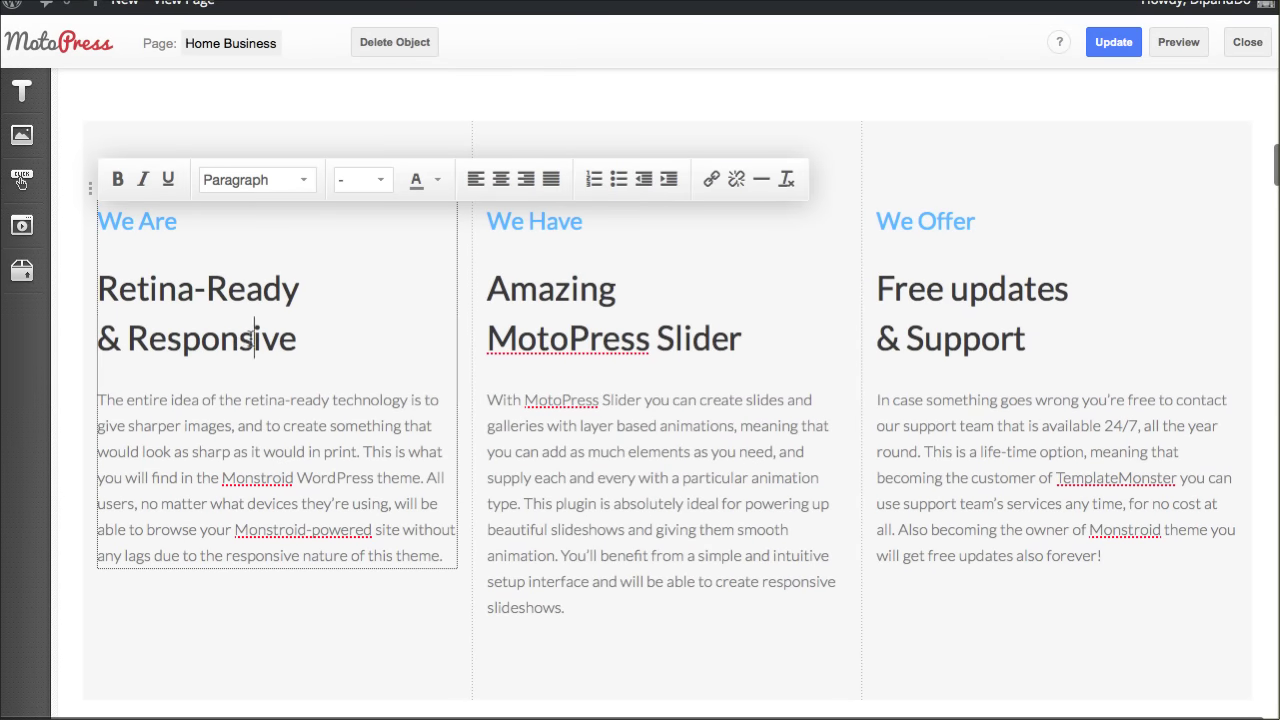
click(252, 338)
drag(298, 338, 102, 298)
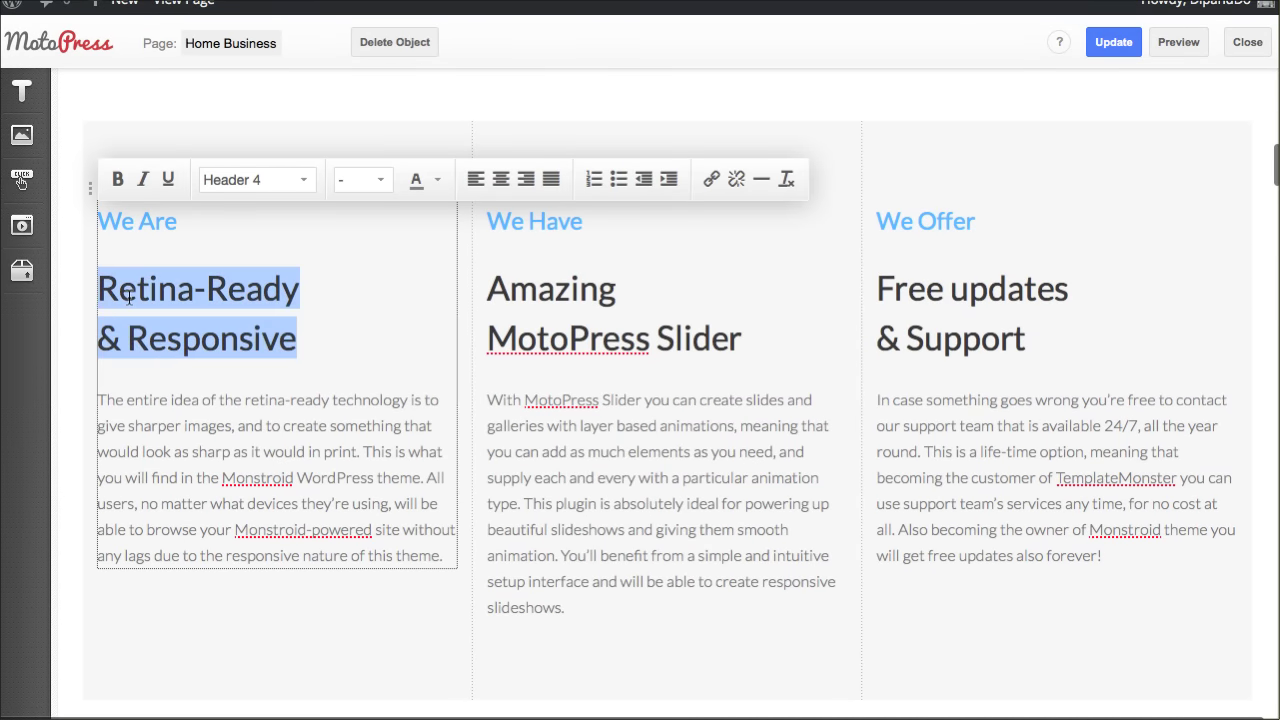
click(130, 297)
Look through the remaining editable sections, from the three text columns to the "Like what we offer?" banner.
scroll(241, 372, down, 4)
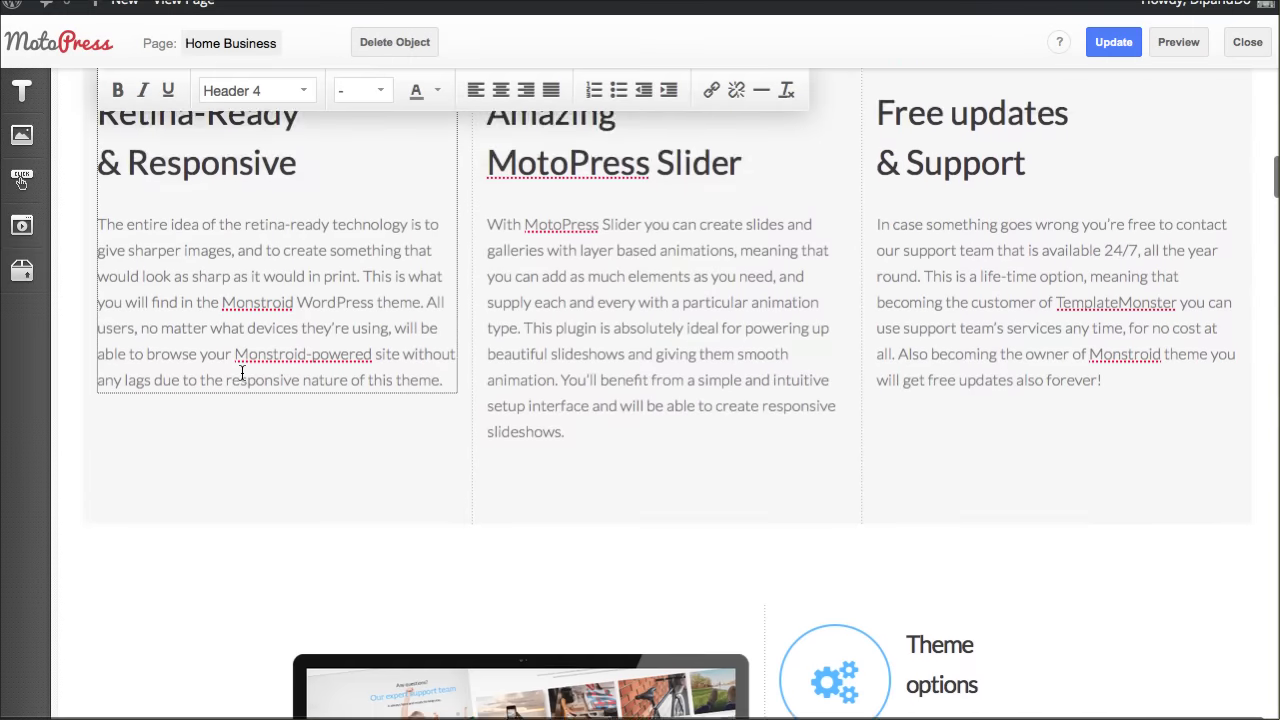
scroll(241, 375, down, 3)
scroll(241, 378, down, 8)
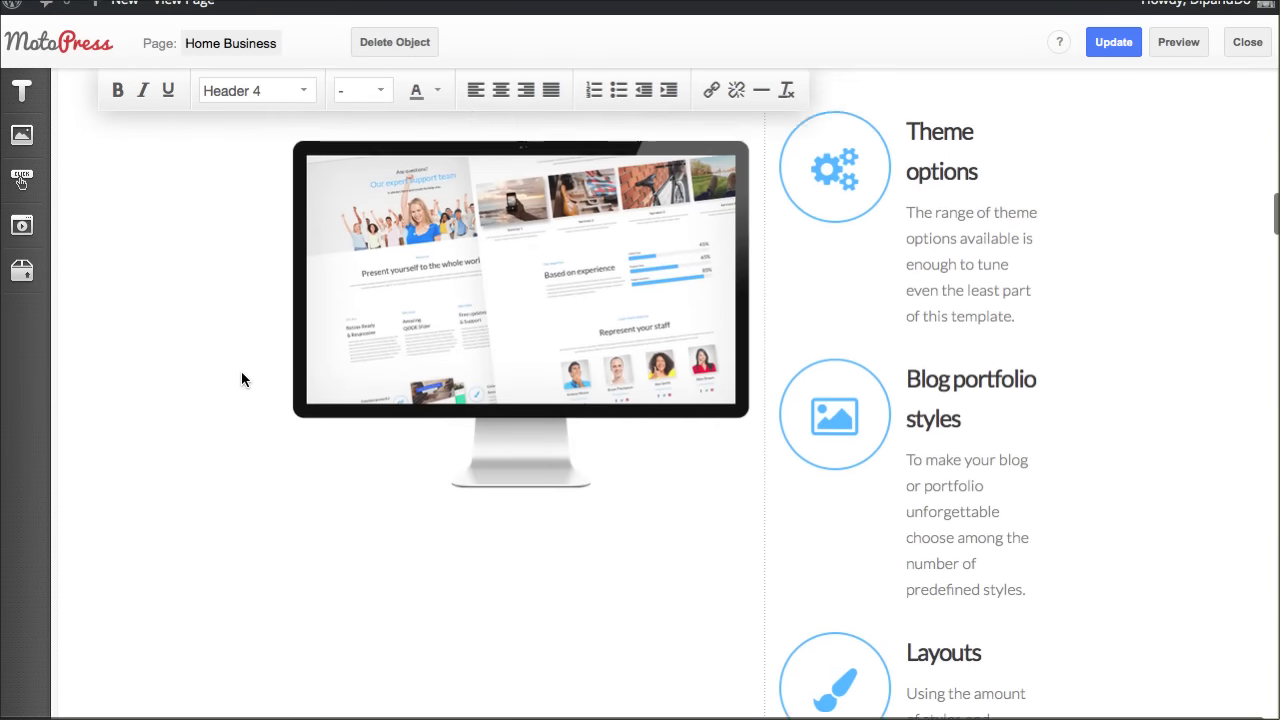
scroll(241, 378, down, 4)
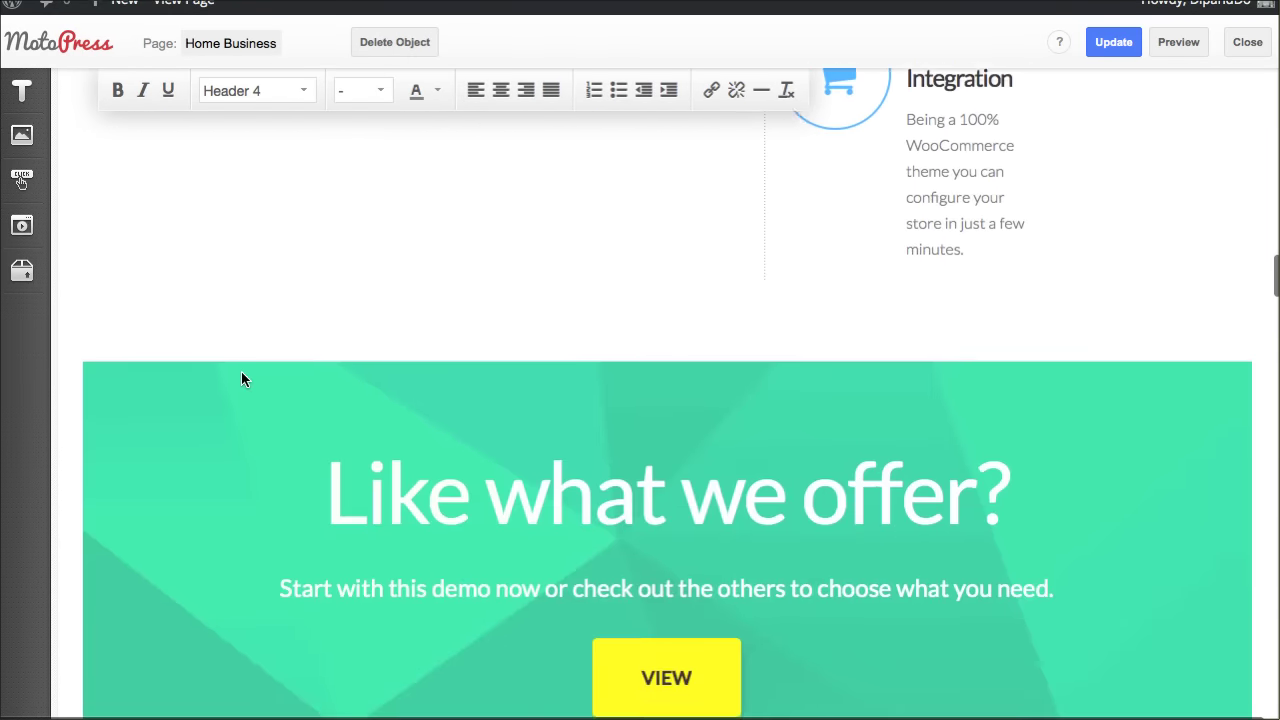
Replace the banner heading "Like what we offer?" with "Change it to anything you want" and update the page.
triple_click(539, 388)
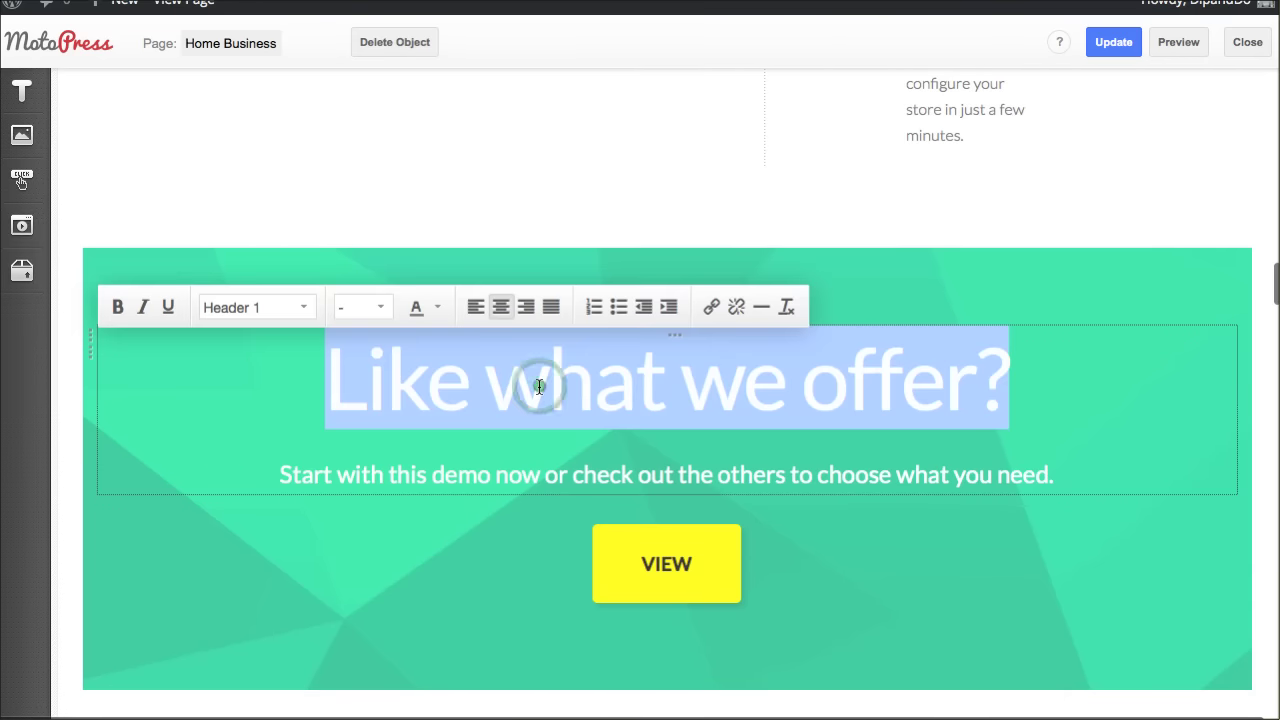
text(Cha)
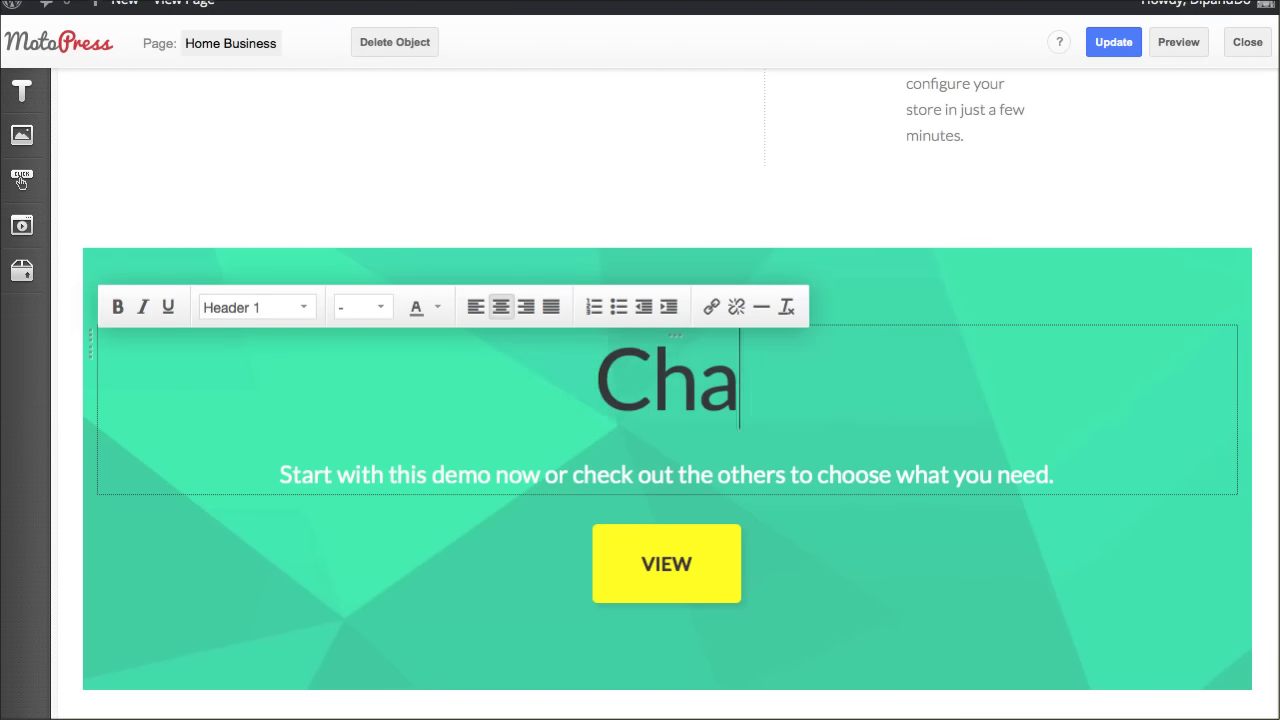
text(nge it to anyt)
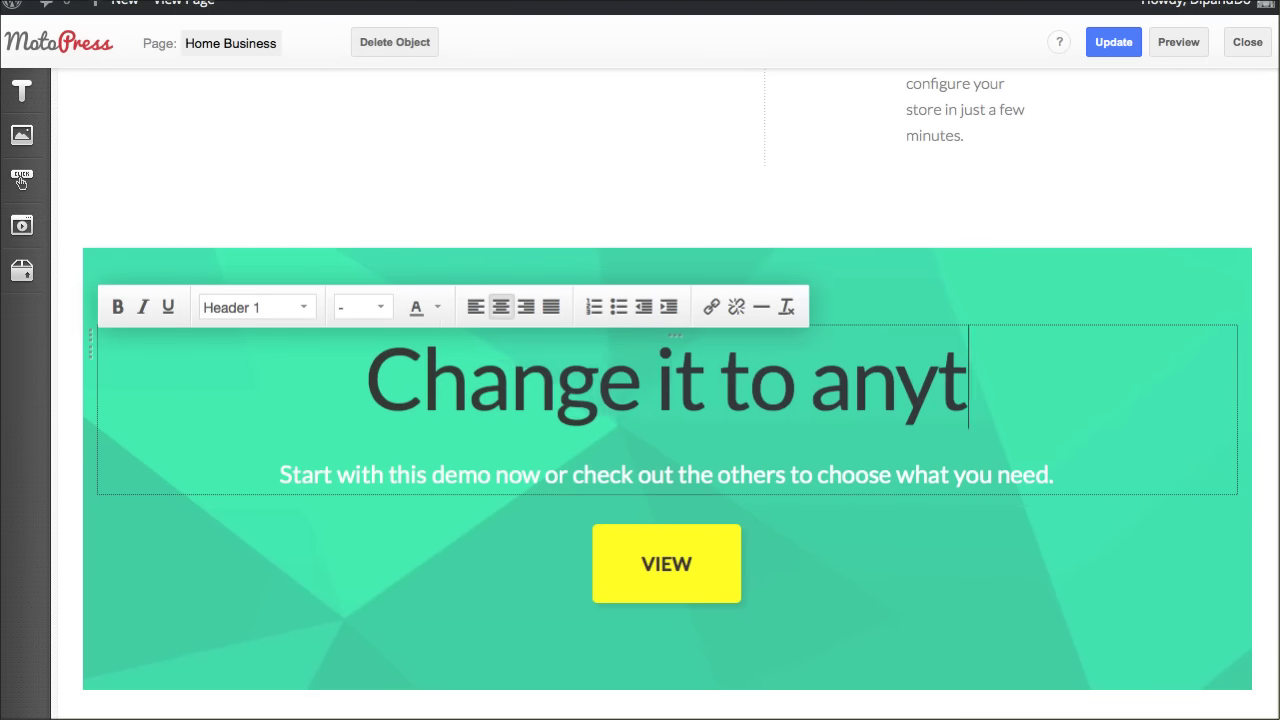
text(hing you want)
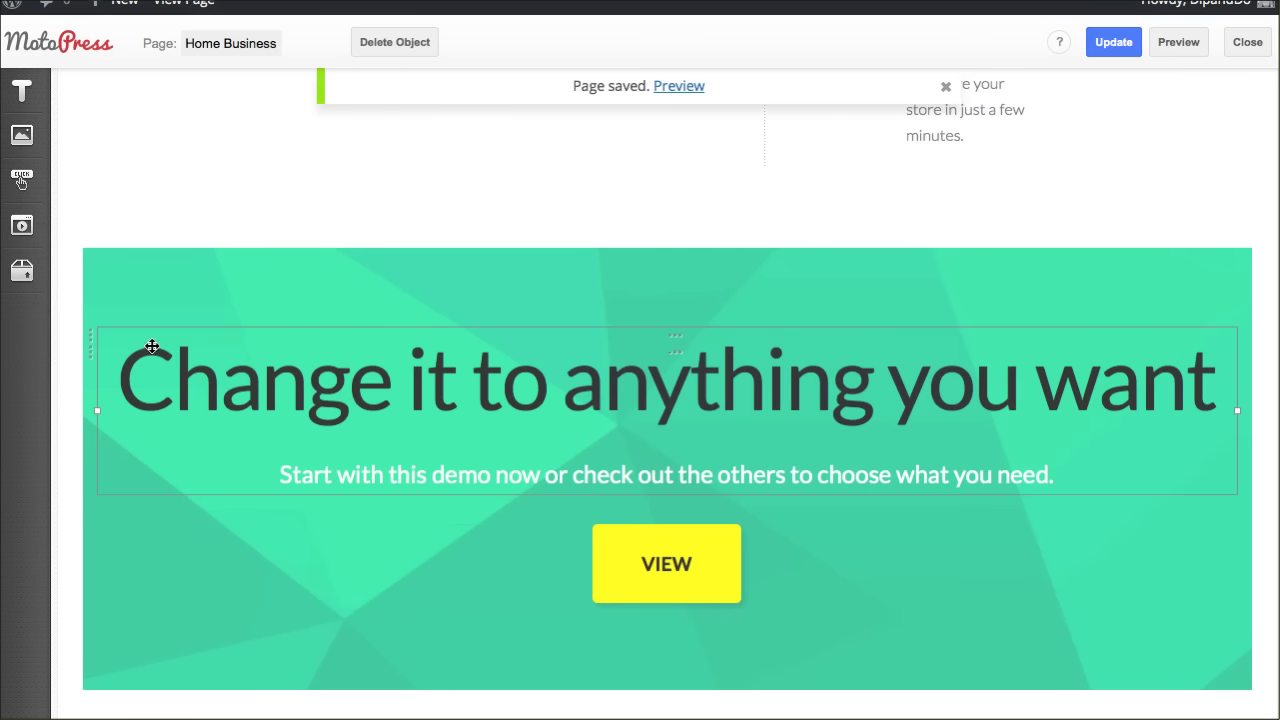
Open the settings of the row holding the coffee cups, projects and customers counters and inspect its background image address.
scroll(203, 347, down, 14)
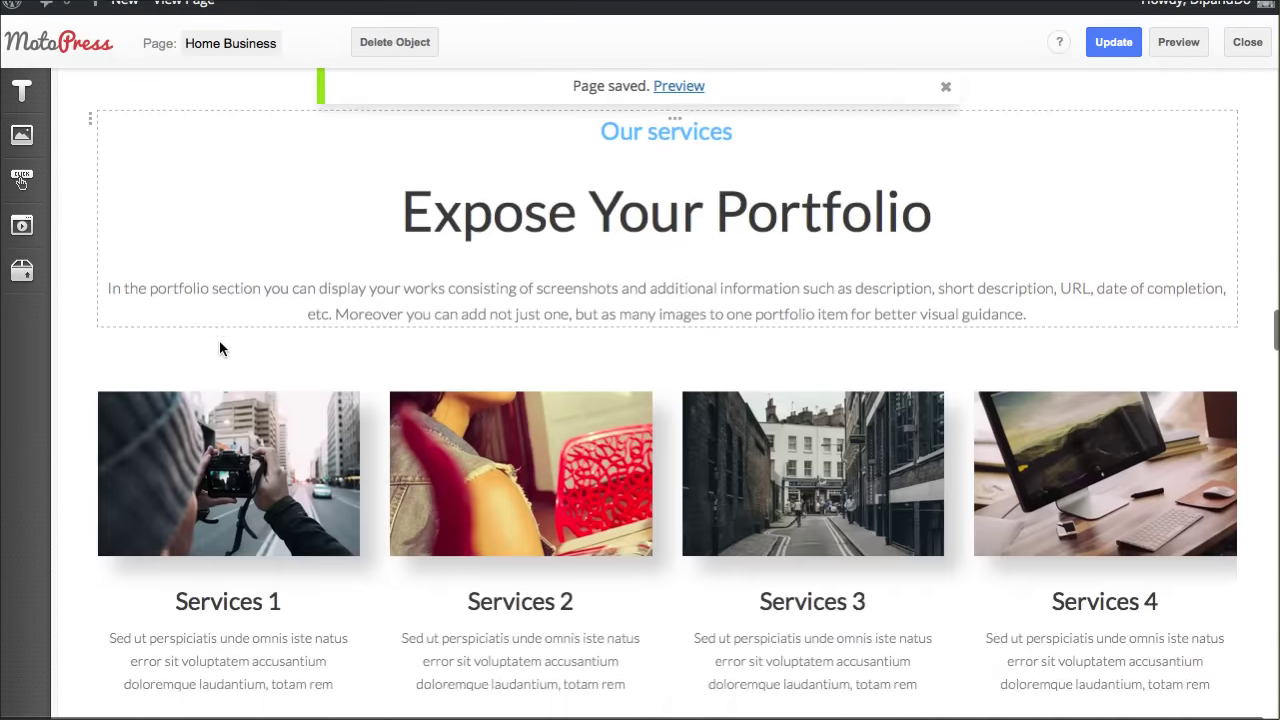
scroll(221, 347, down, 12)
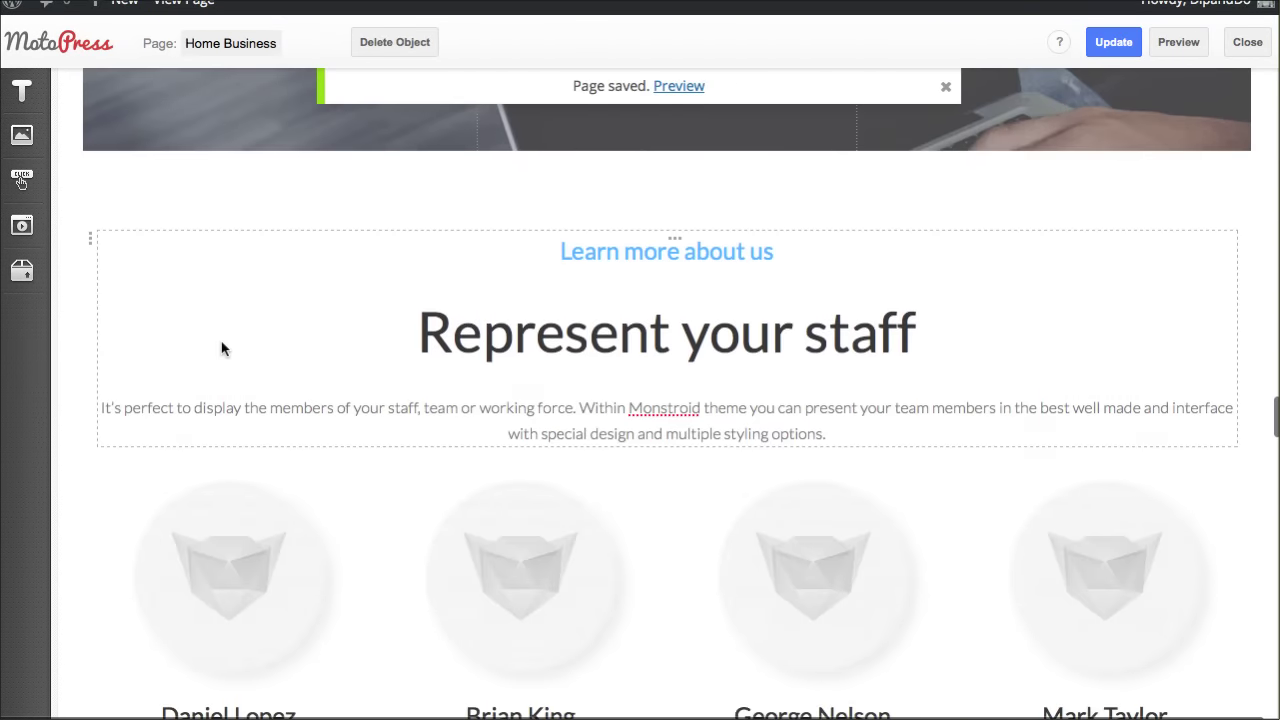
scroll(221, 341, up, 12)
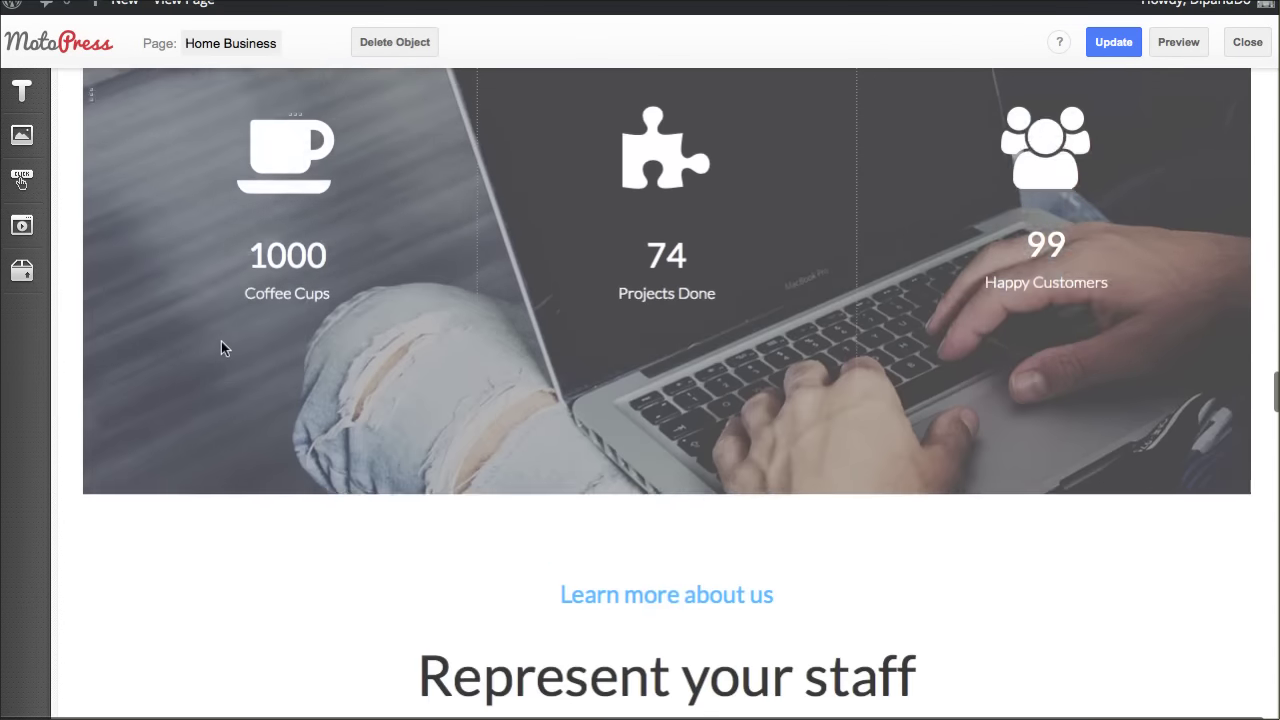
scroll(221, 341, down, 3)
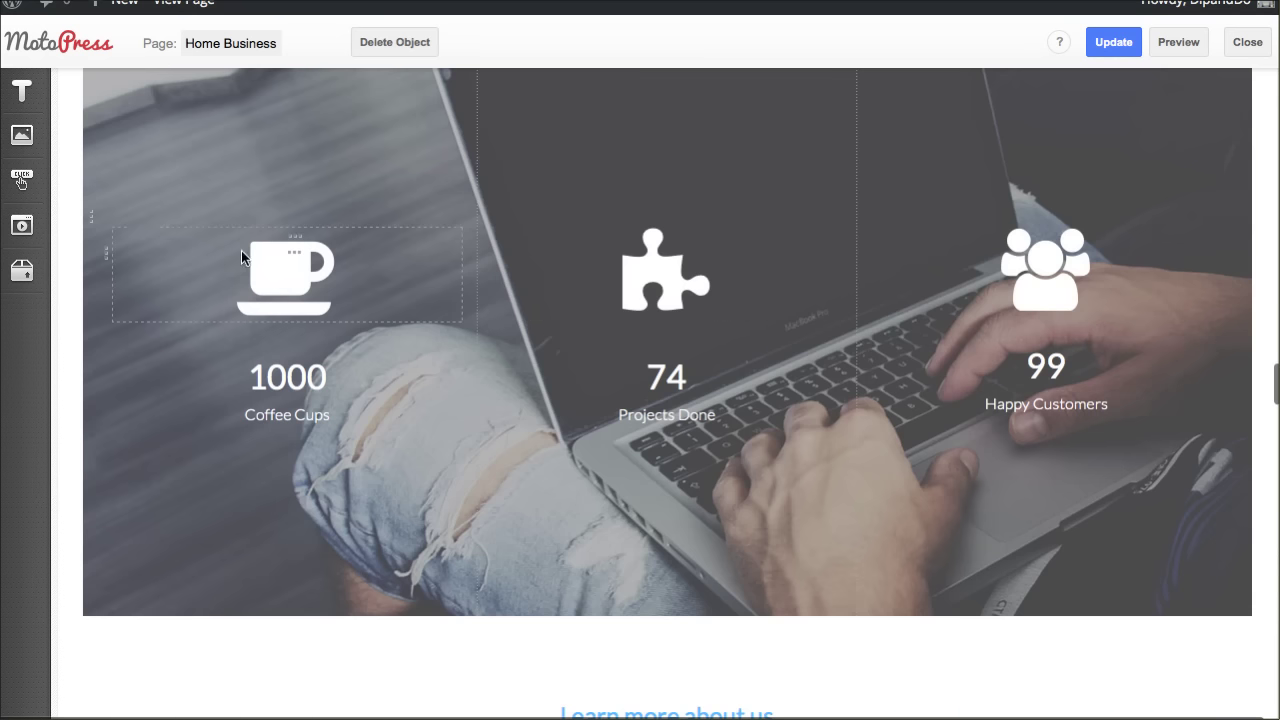
click(93, 219)
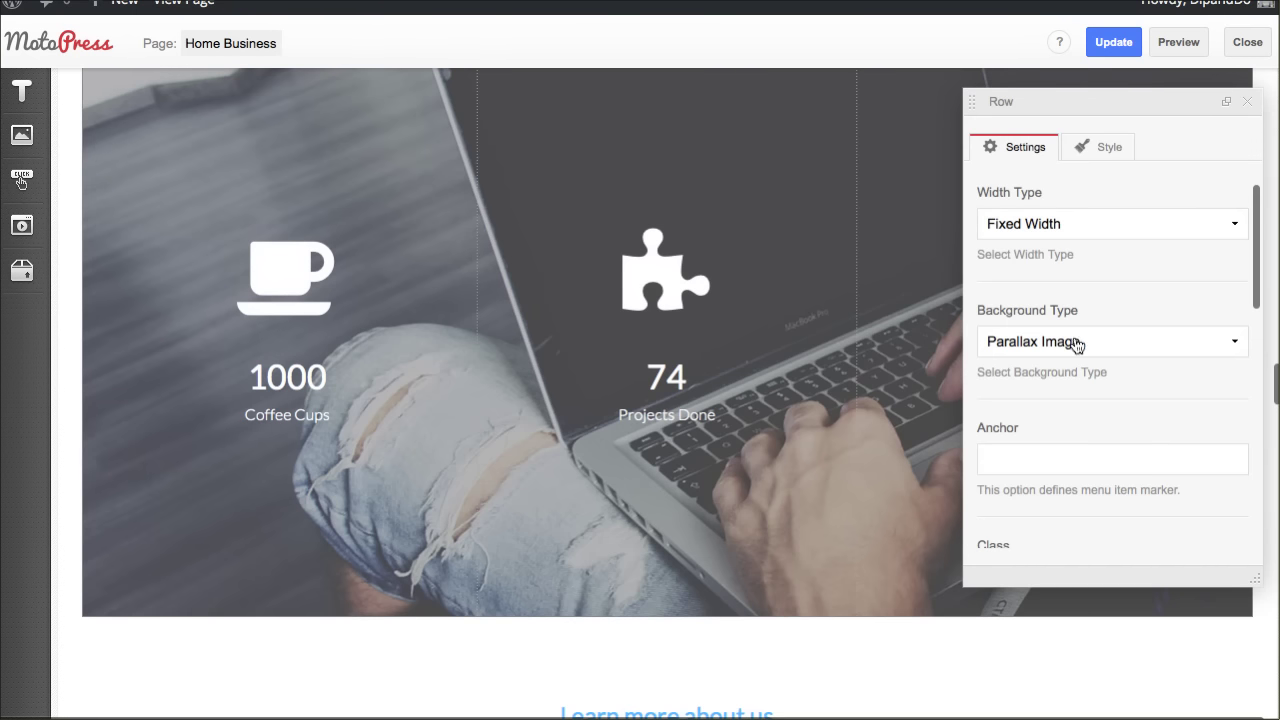
scroll(1077, 360, down, 5)
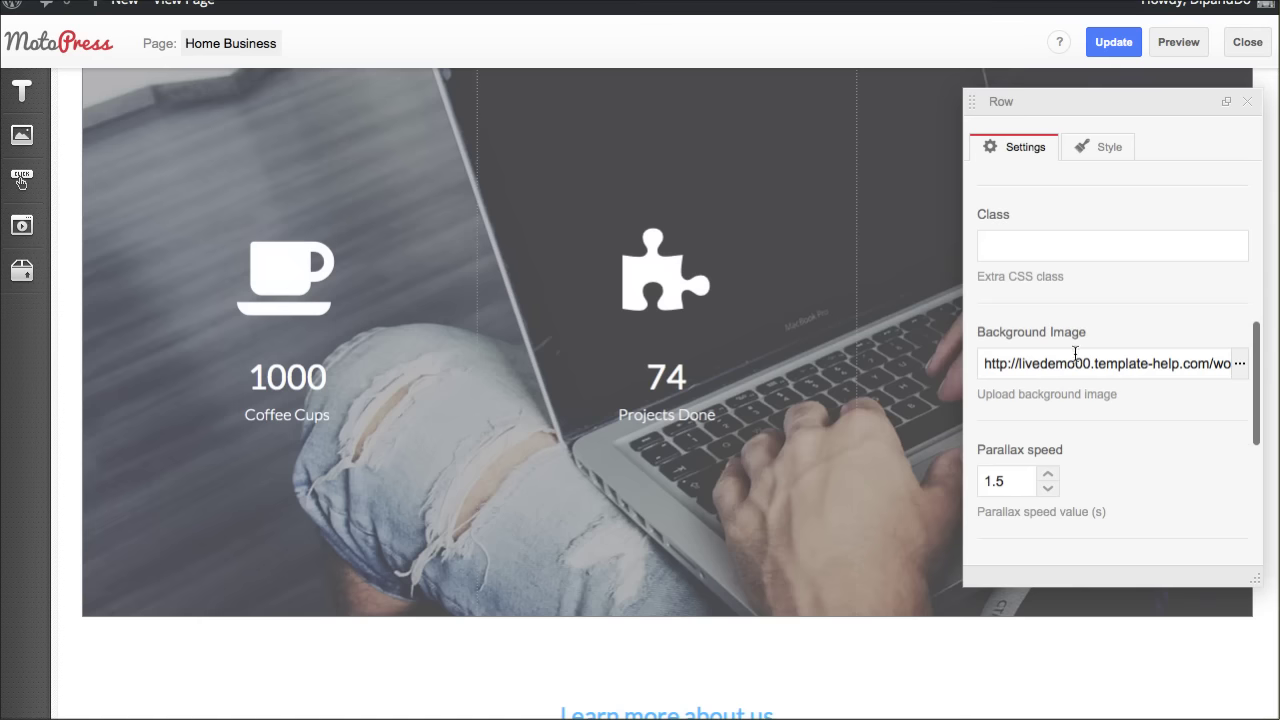
triple_click(1065, 361)
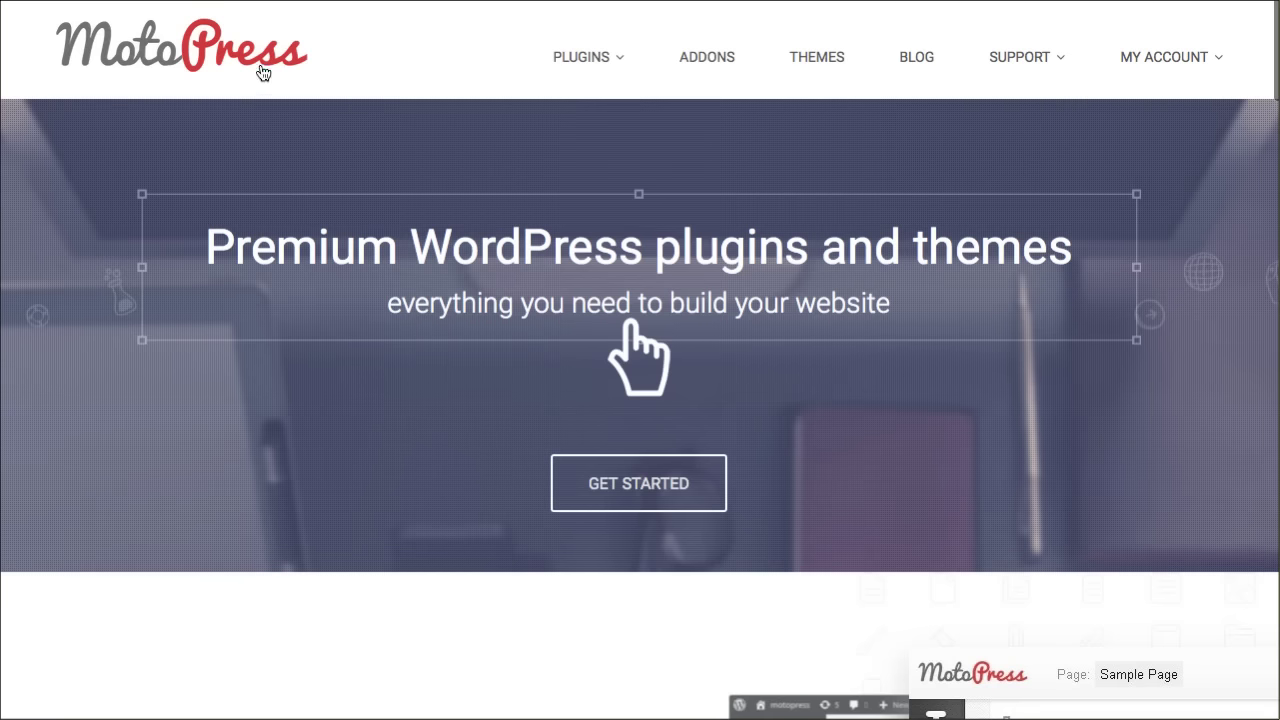
Switch to the MotoPress website and look over the homepage introduction to the Content Editor.
scroll(476, 88, down, 9)
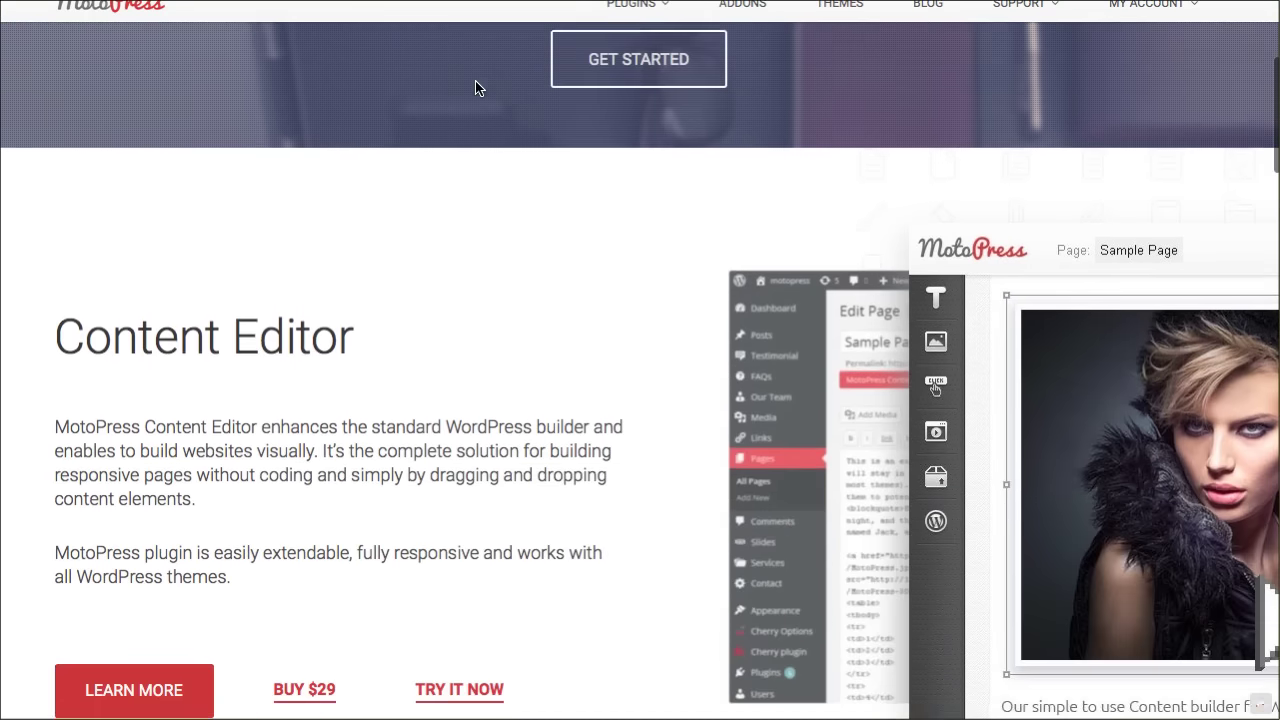
scroll(590, 94, up, 10)
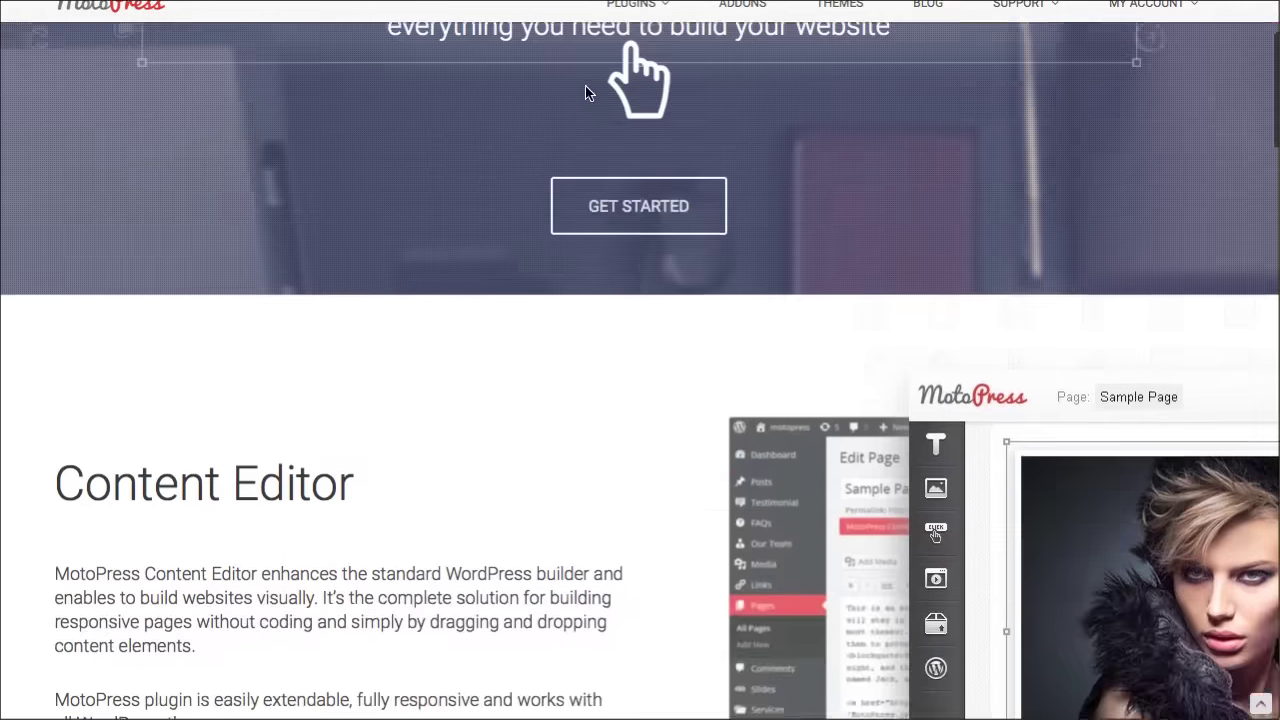
mouse_move(586, 93)
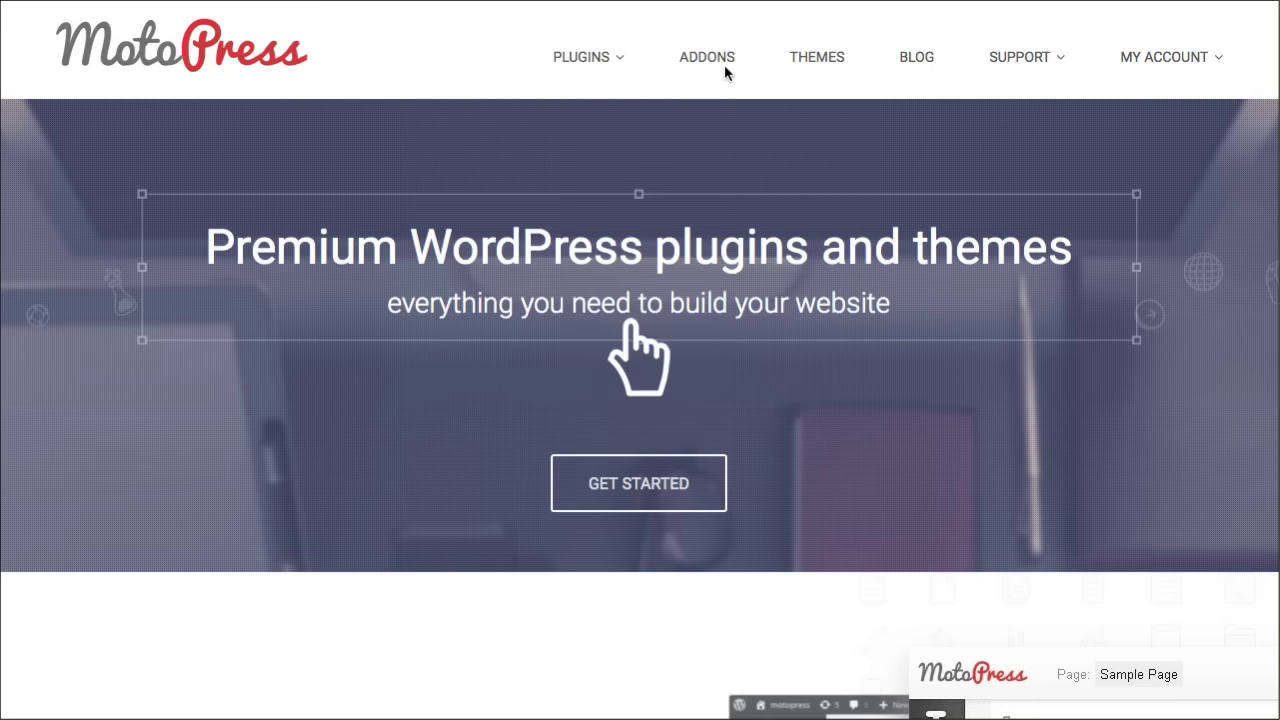
Open the Content Editor plugin page and examine the license options, highlighting the Developer license price.
click(612, 58)
click(587, 133)
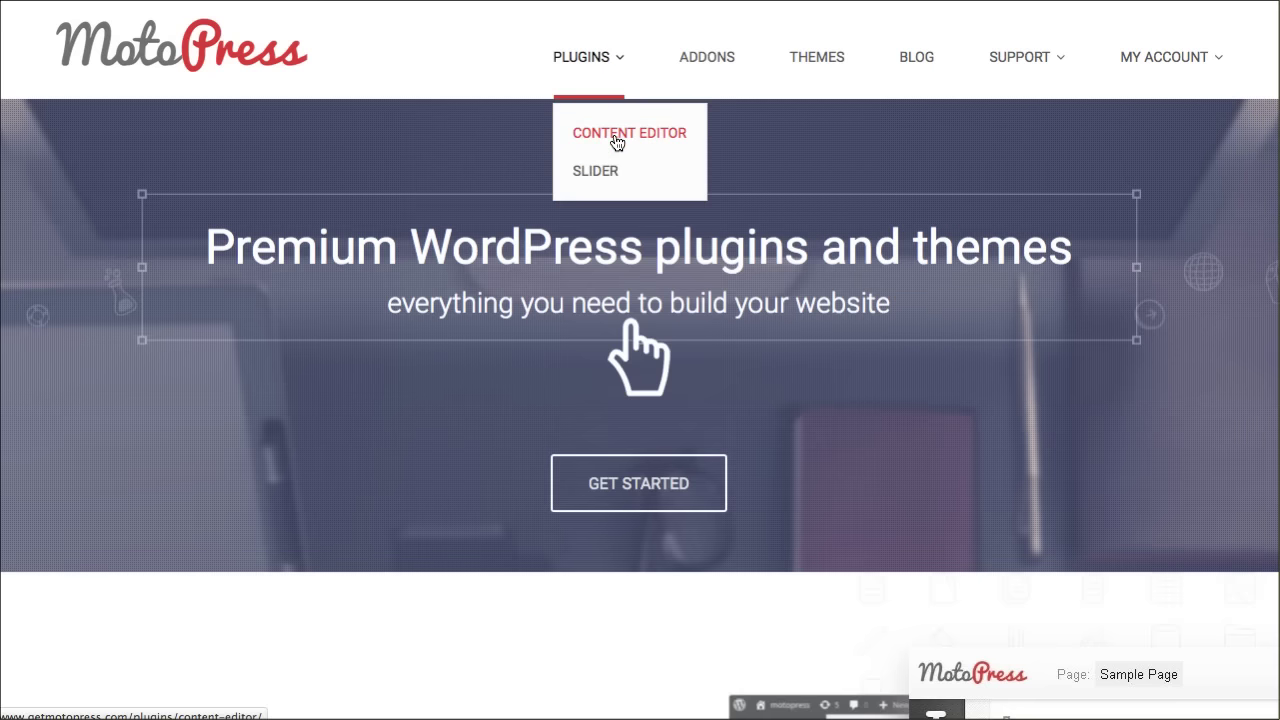
scroll(245, 163, down, 6)
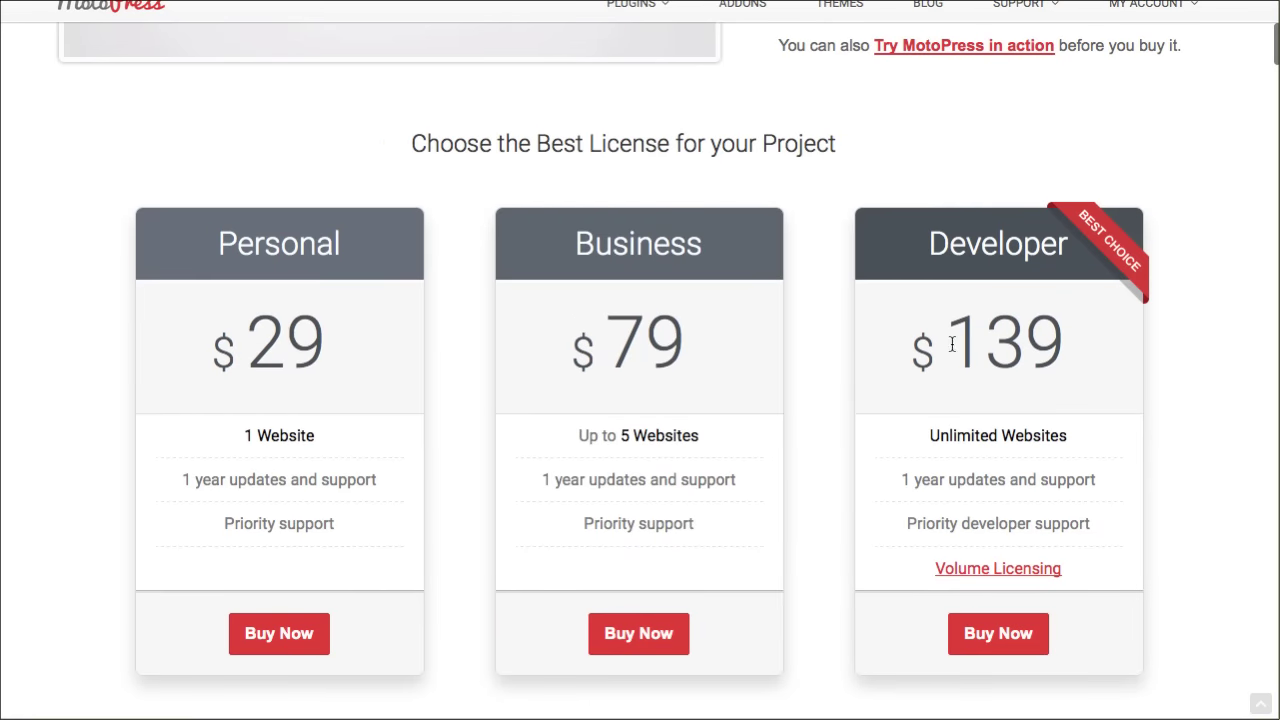
drag(950, 344, 1096, 347)
click(1093, 345)
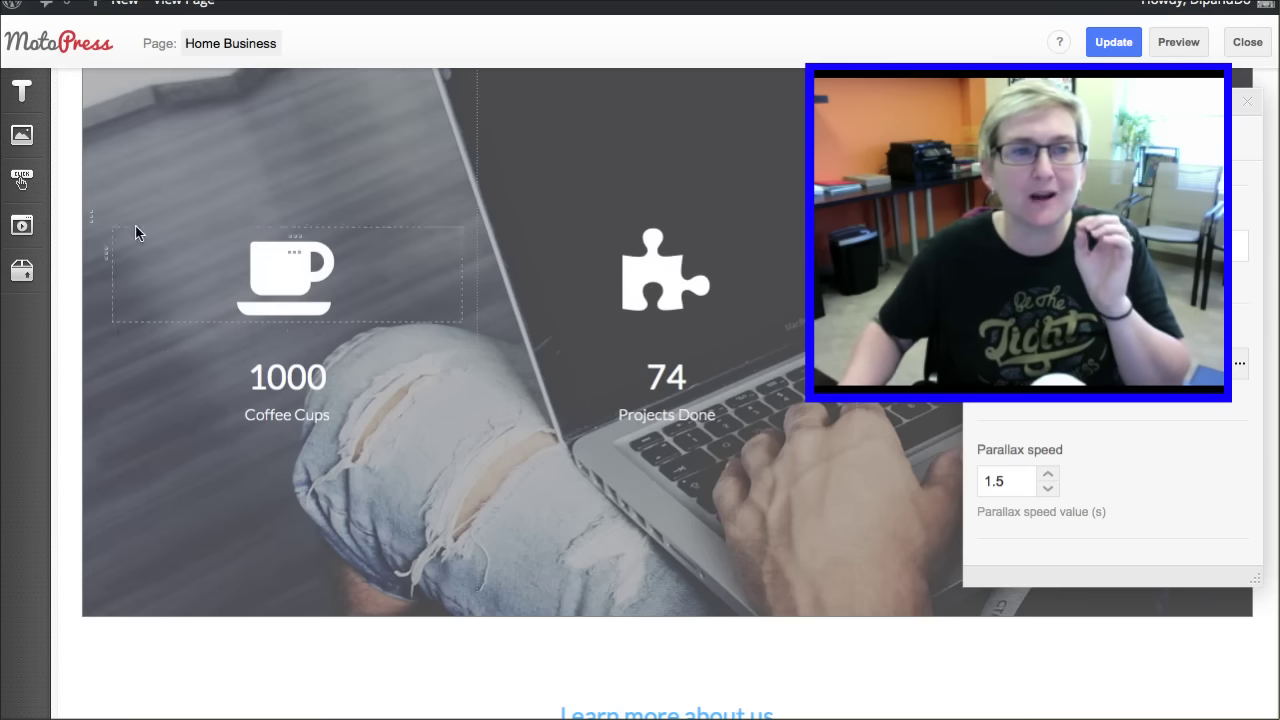
Return to the Home Business page, close the MotoPress editor and open the list of installed plugins.
click(1258, 50)
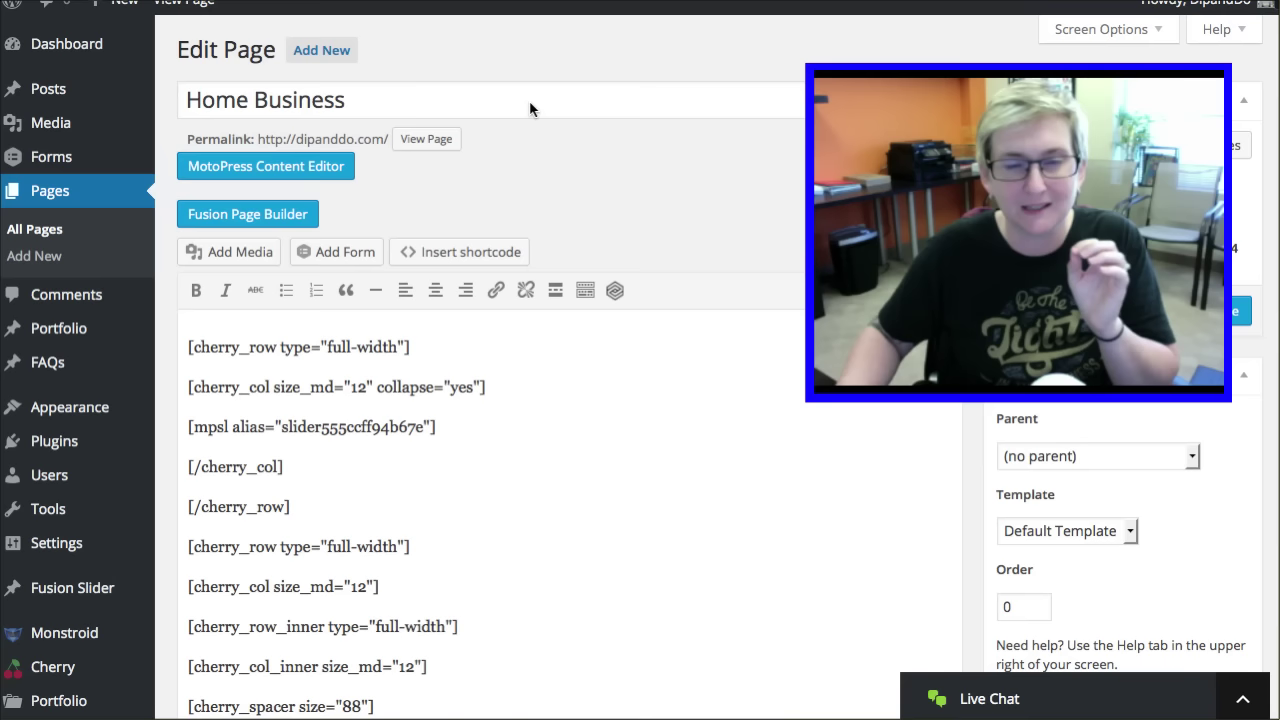
mouse_move(90, 441)
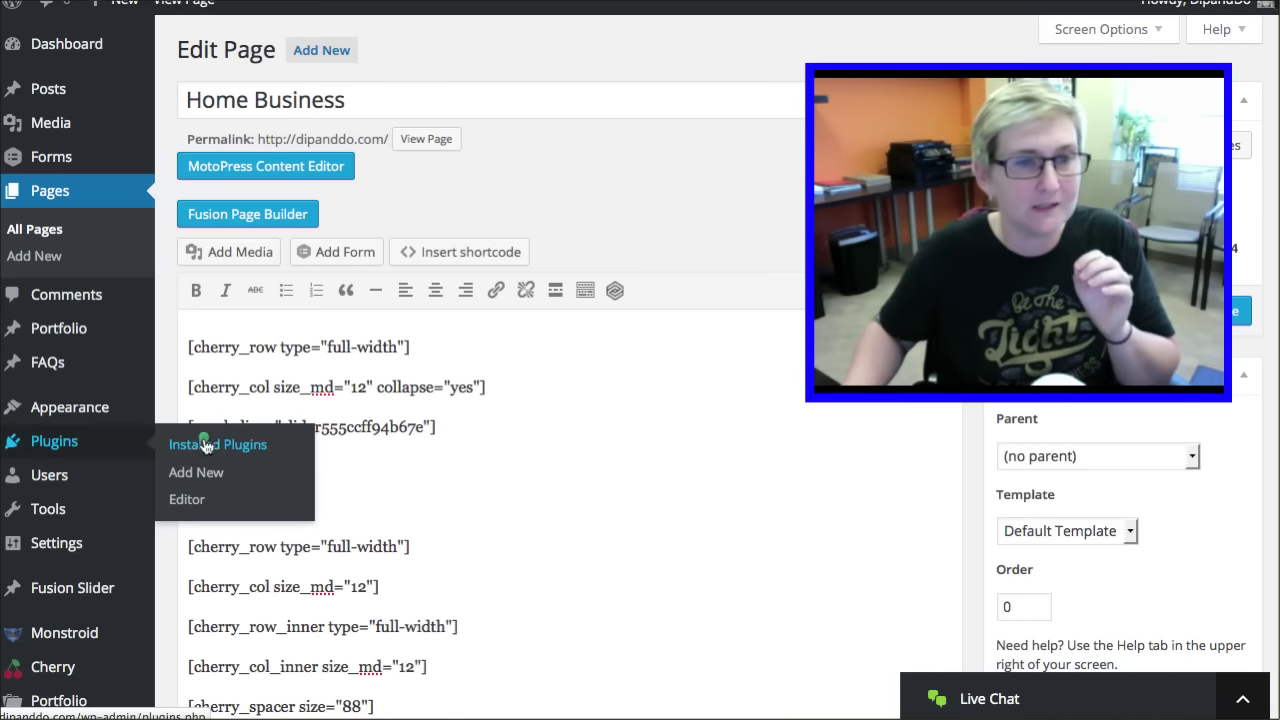
click(291, 448)
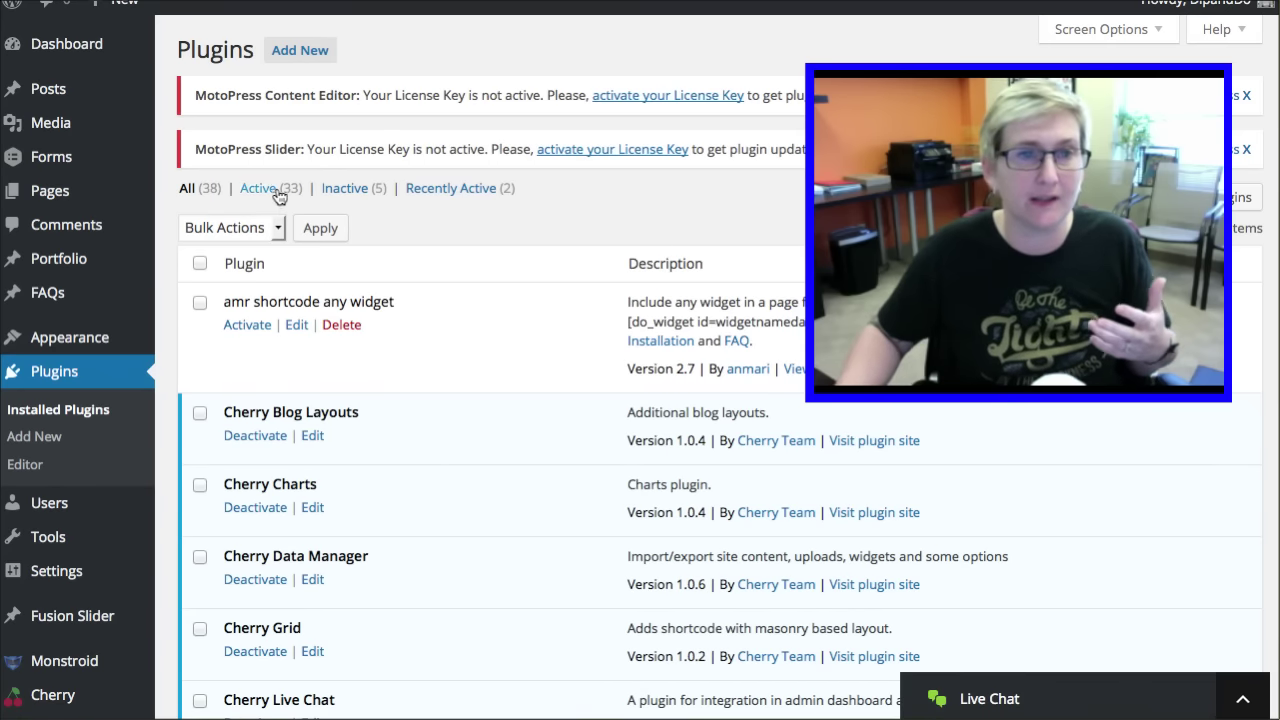
Try to filter the plugin list to active plugins and look through the plugins used by the theme.
click(288, 192)
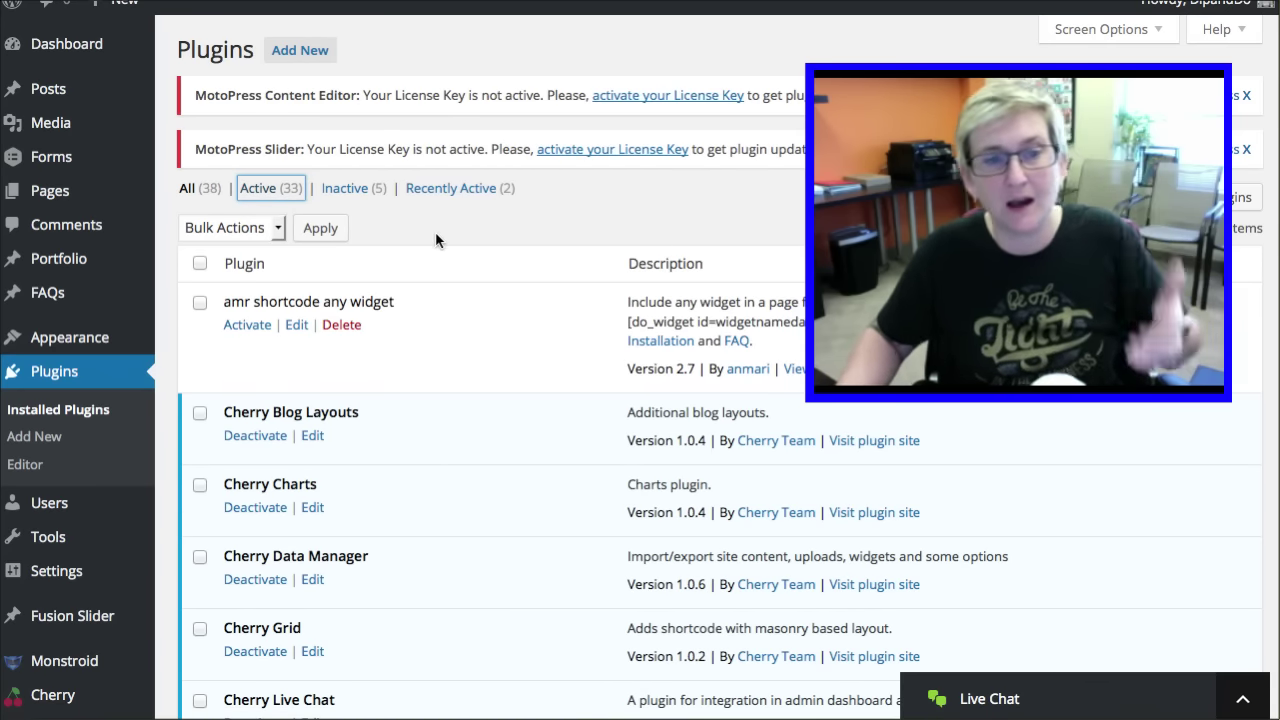
scroll(435, 238, down, 13)
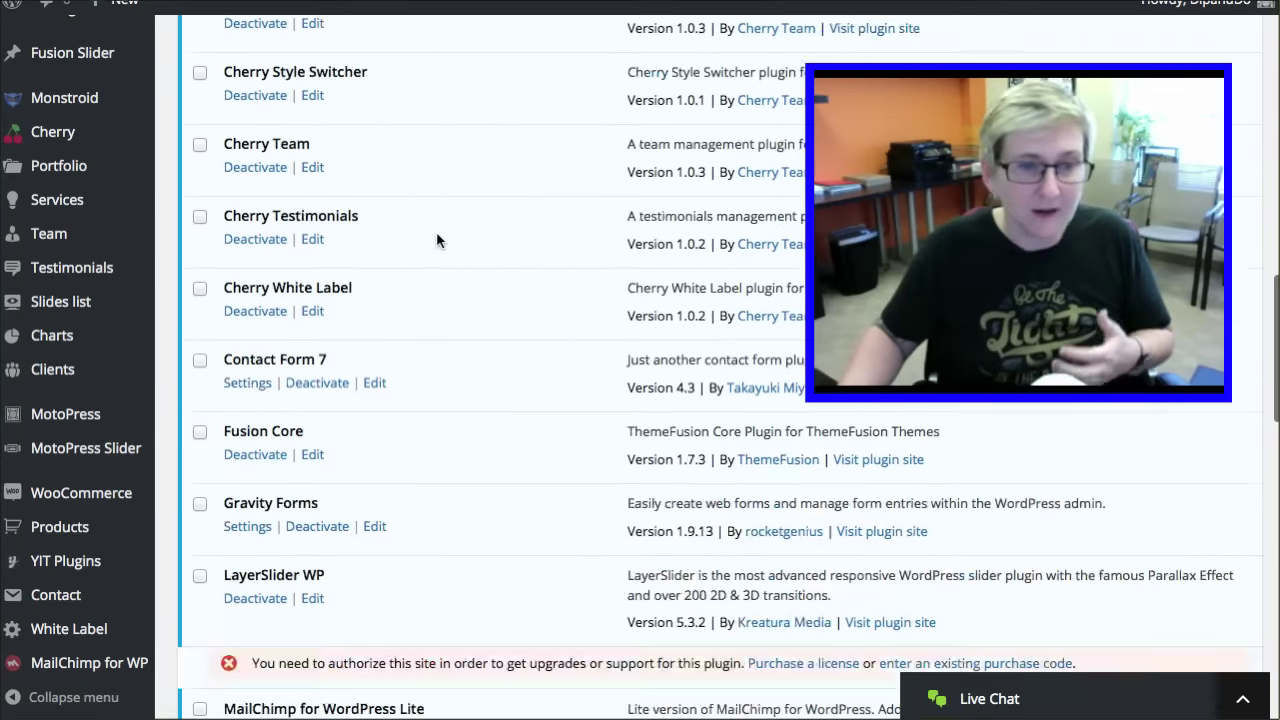
scroll(436, 240, down, 13)
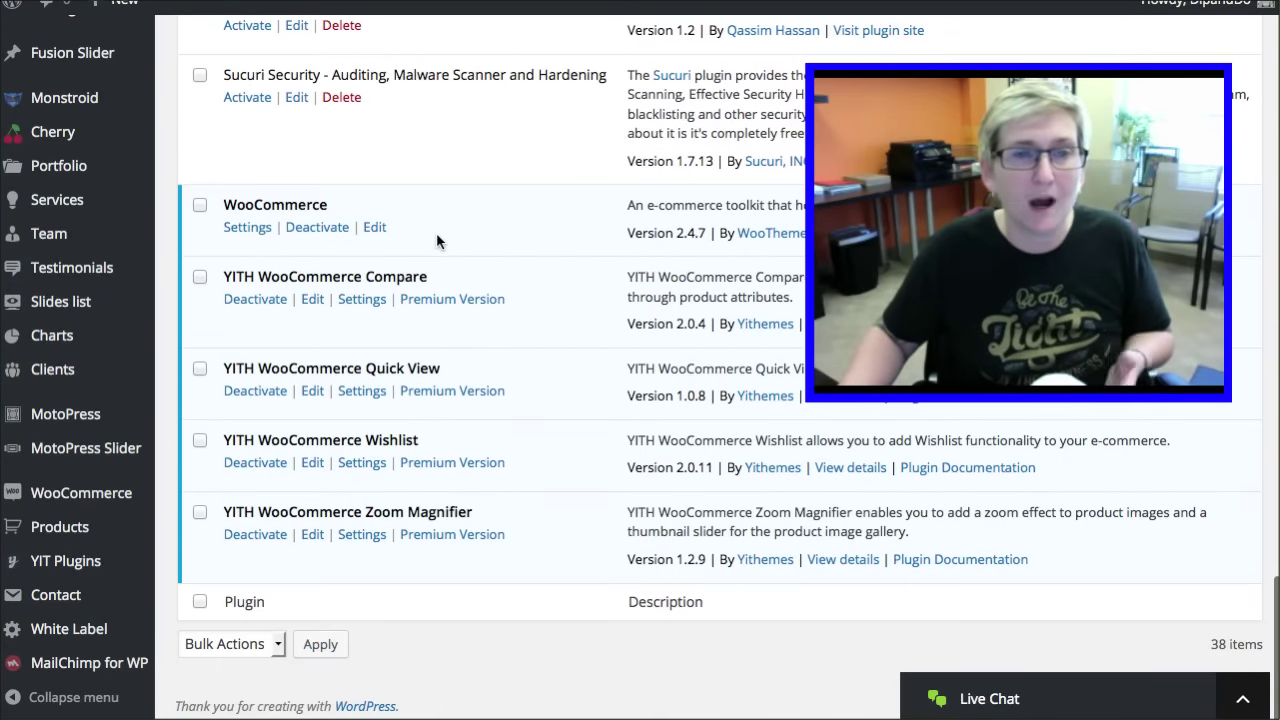
scroll(436, 240, up, 8)
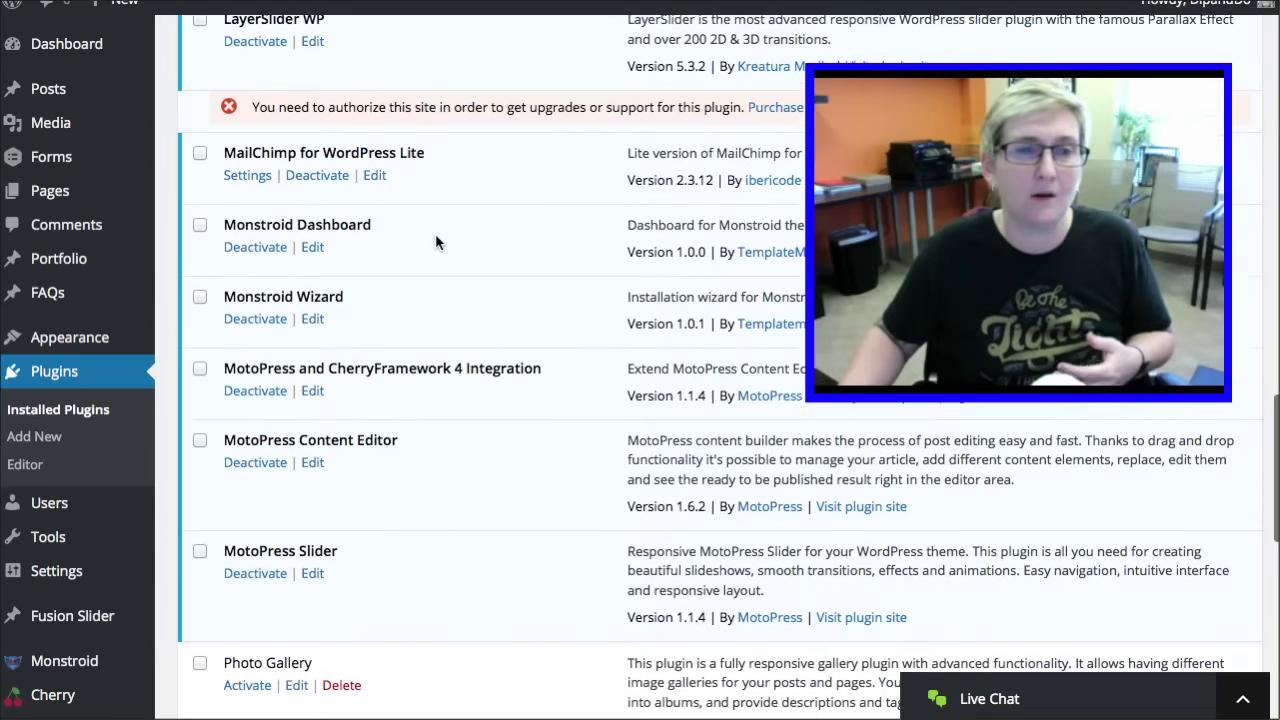
scroll(435, 235, up, 8)
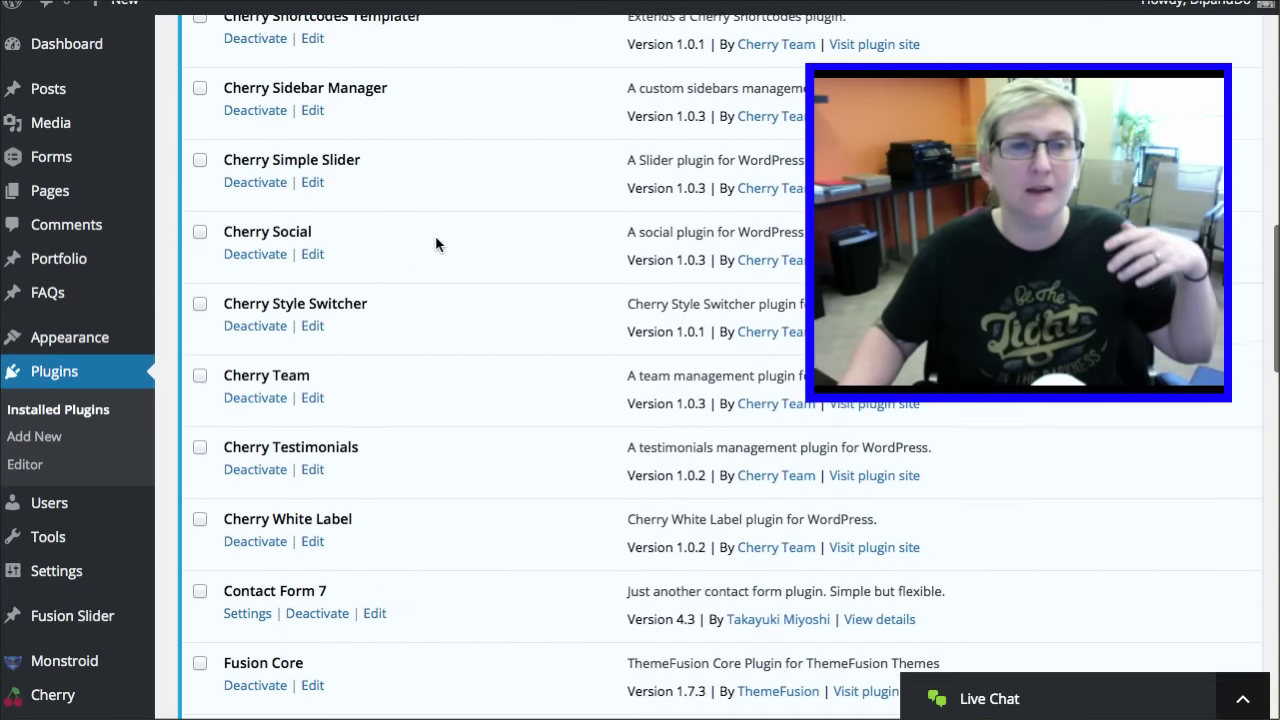
scroll(100, 534, down, 3)
mouse_move(65, 488)
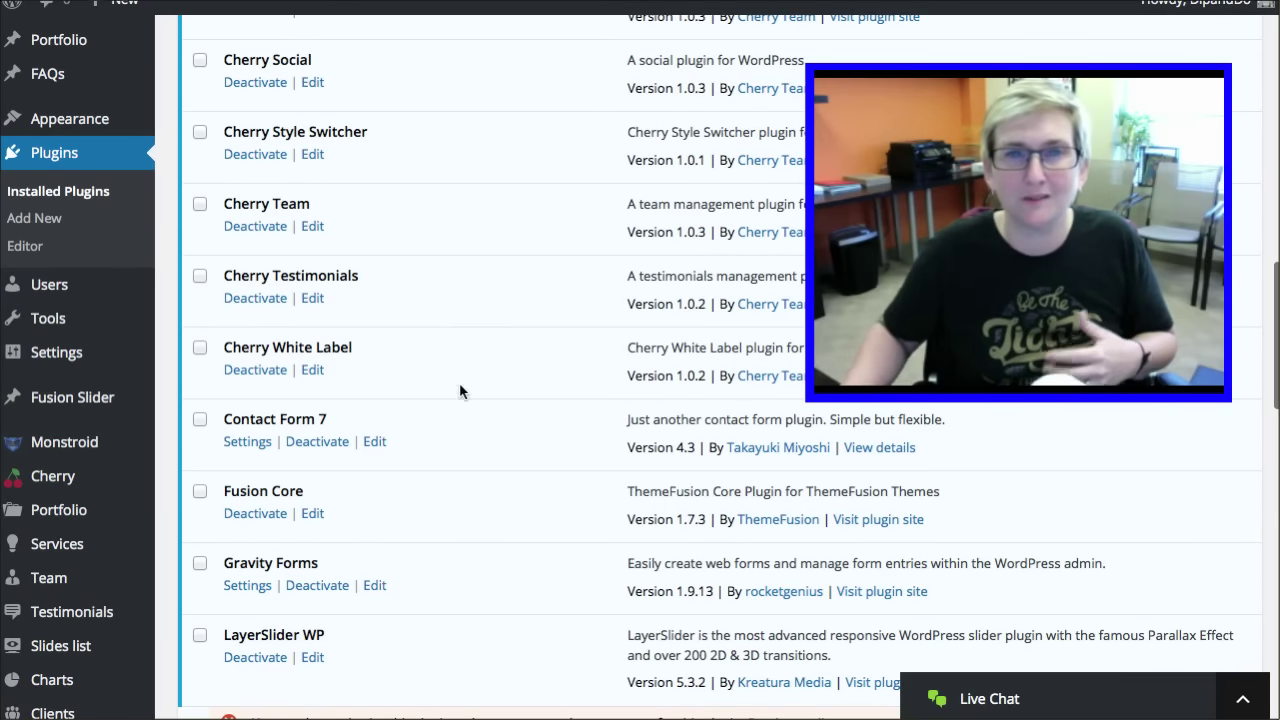
Switch to the Monstroid theme website and go to its Features section.
scroll(485, 315, up, 10)
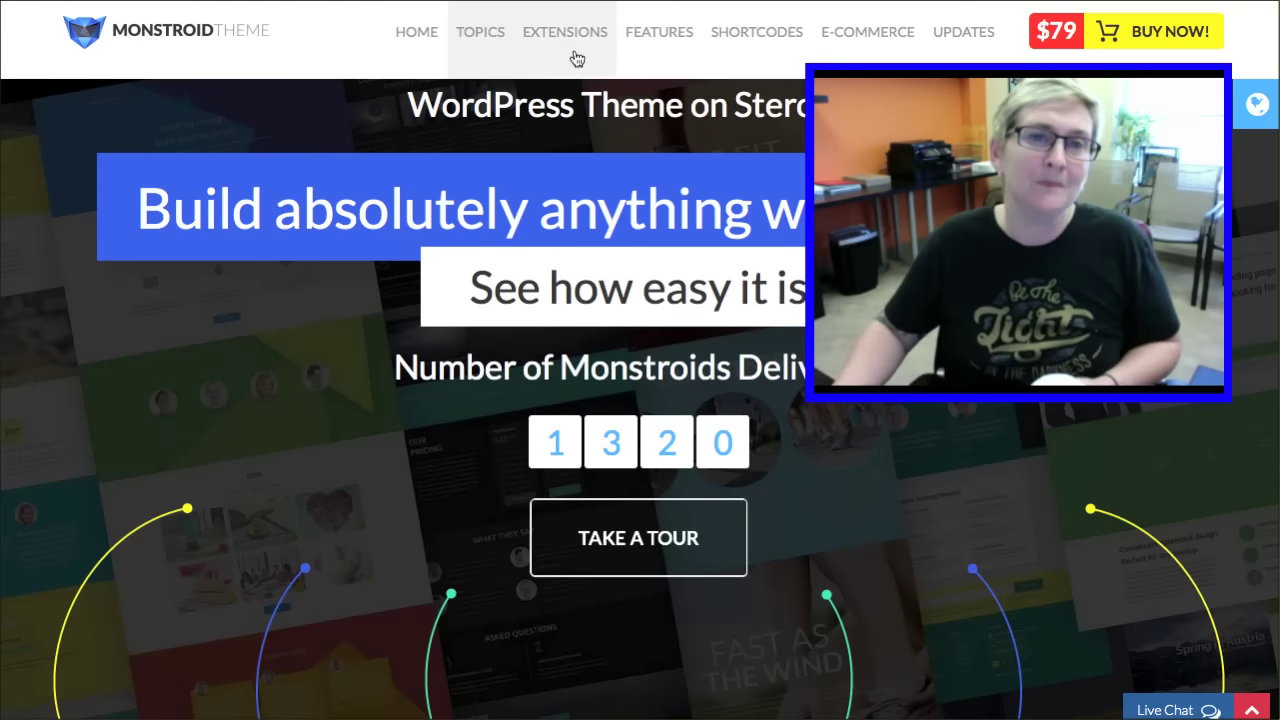
click(673, 35)
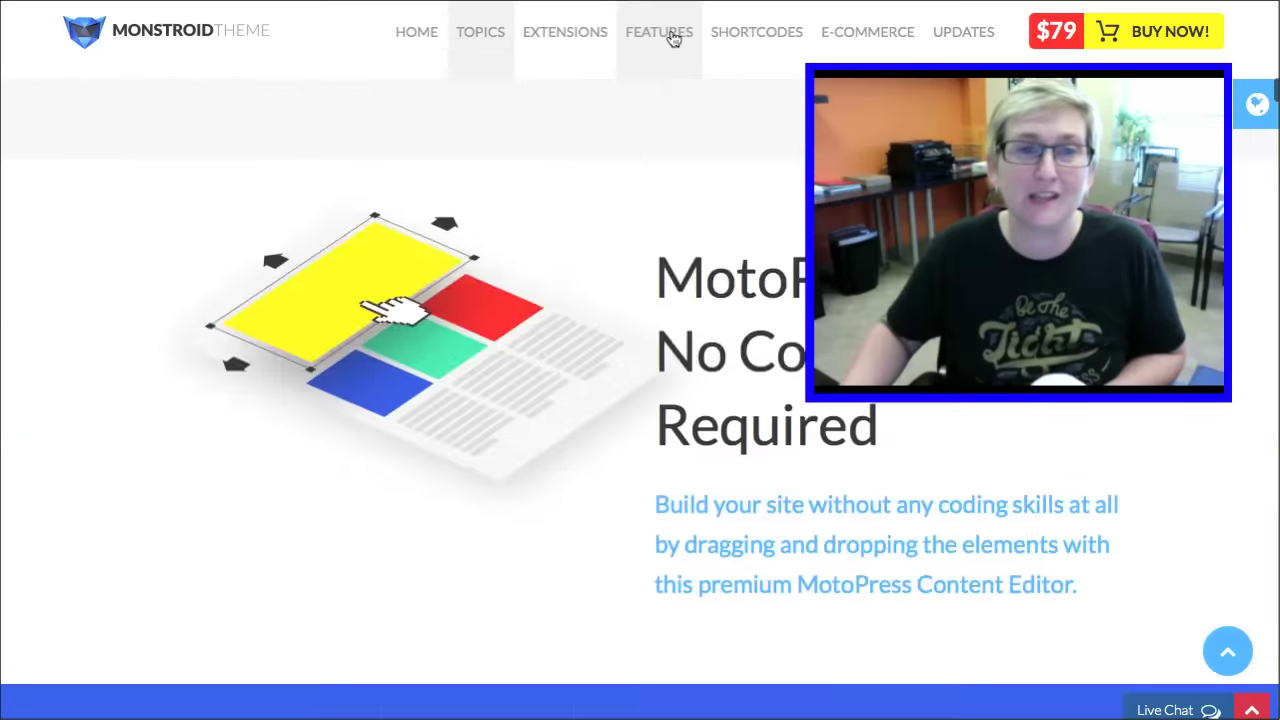